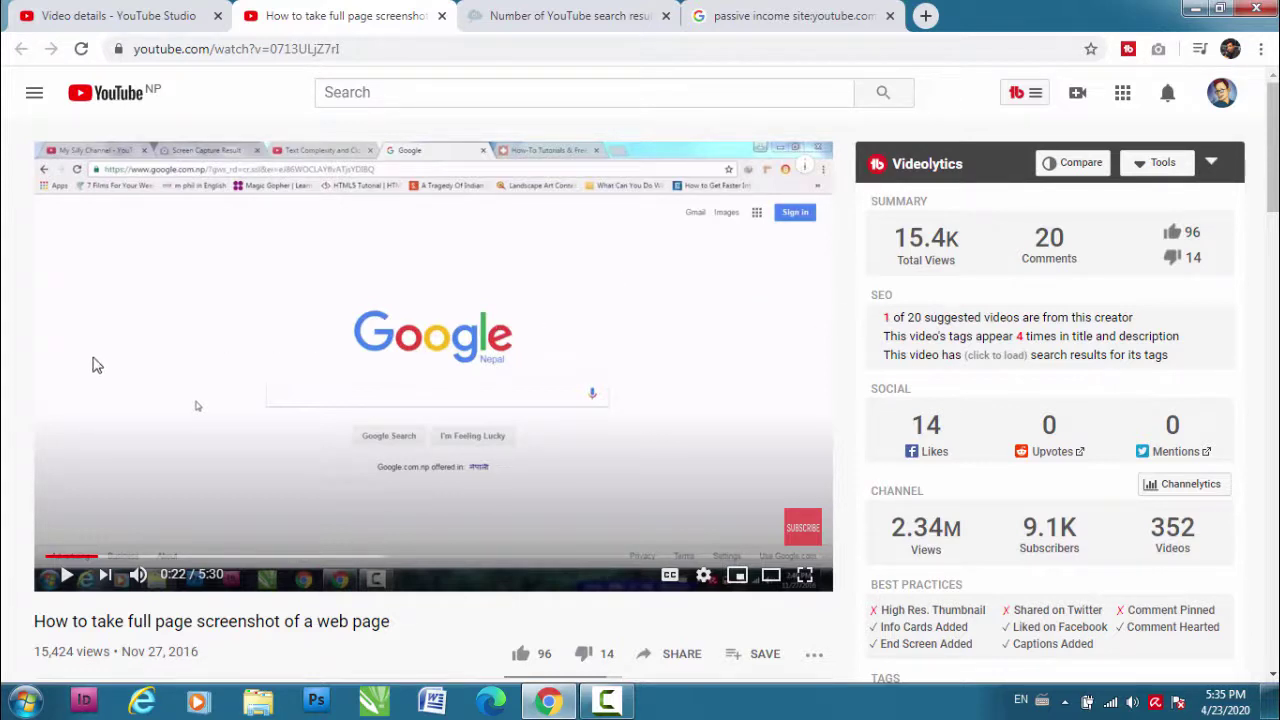
- Examine the title and description of the video "How to take full page screenshot of a web page" on its watch page
scroll(56, 357, "down", 2)
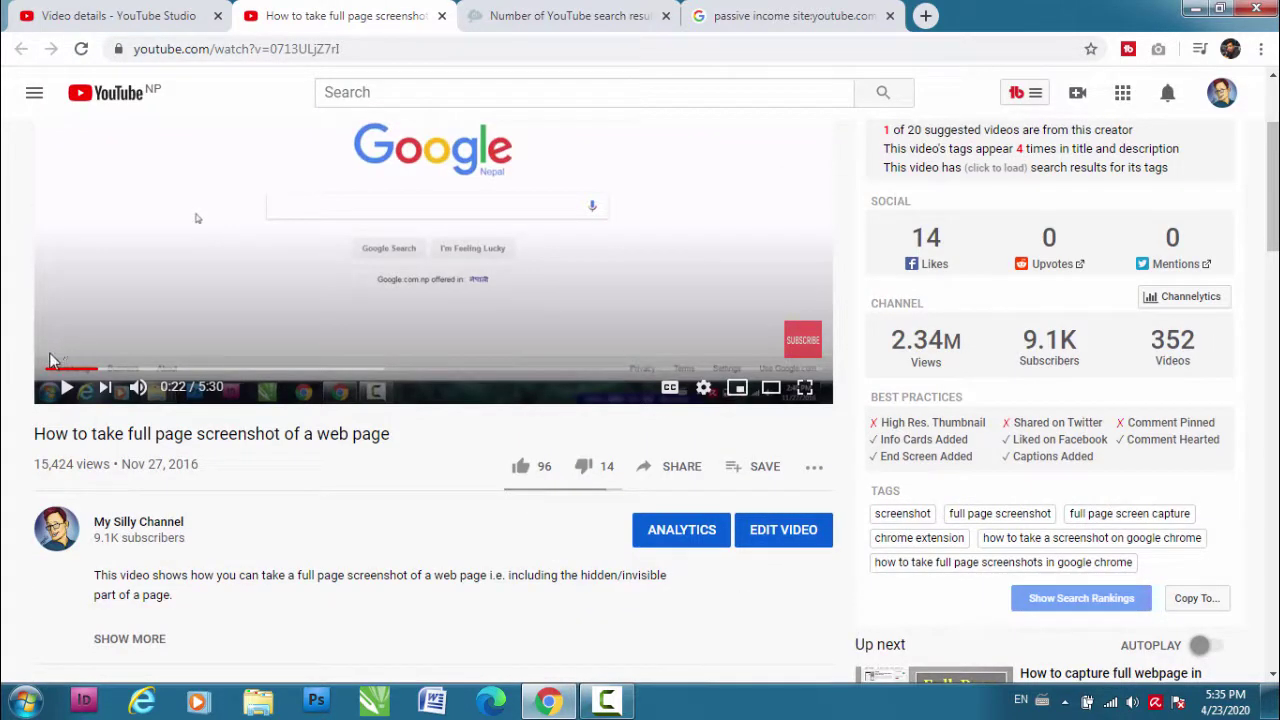
scroll(10, 316, "up", 2)
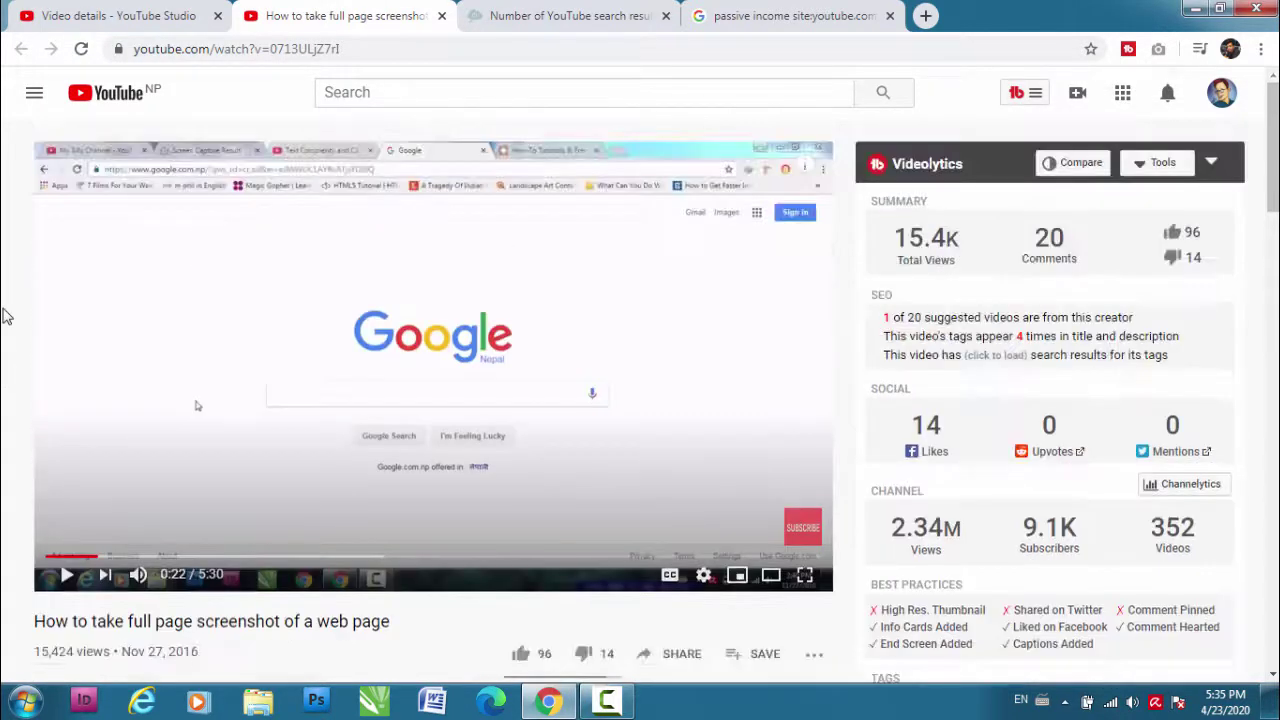
scroll(170, 312, "down", 1)
scroll(135, 405, "down", 2)
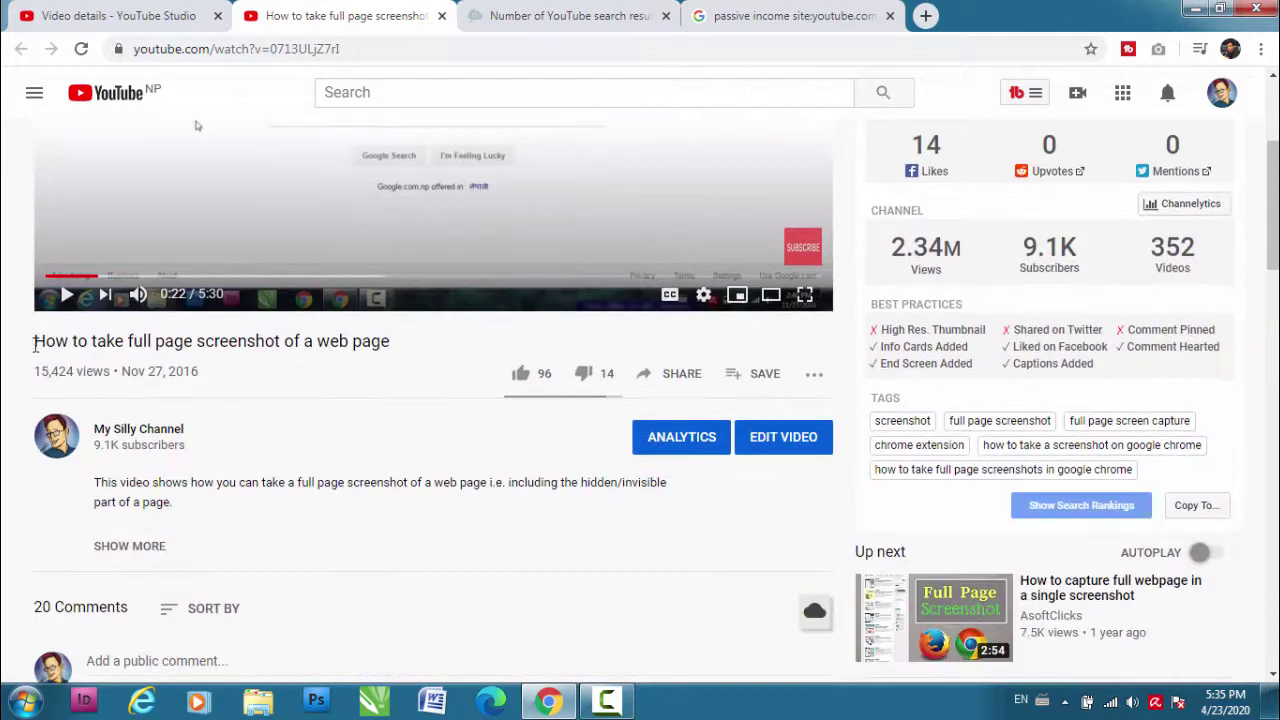
left_click_drag(88, 345, 308, 343)
left_click(340, 373)
scroll(270, 380, "down", 2)
scroll(783, 290, "up", 2)
- Examine the video's tag list in Videolytics, starting with the "screenshot" tag
left_click_drag(873, 404, 897, 398)
left_click(890, 398)
left_click(921, 403)
scroll(100, 462, "up", 1)
scroll(220, 470, "down", 1)
scroll(955, 430, "up", 1)
scroll(962, 405, "down", 1)
scroll(905, 395, "up", 2)
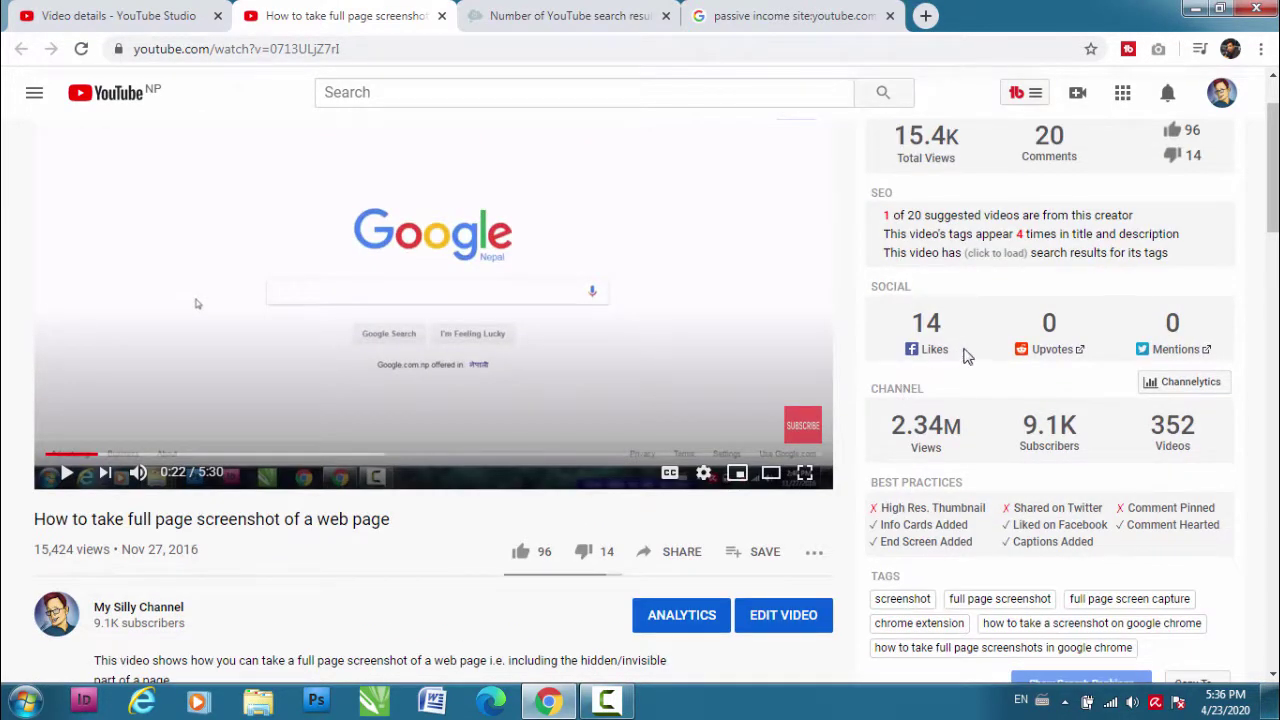
scroll(1003, 349, "down", 2)
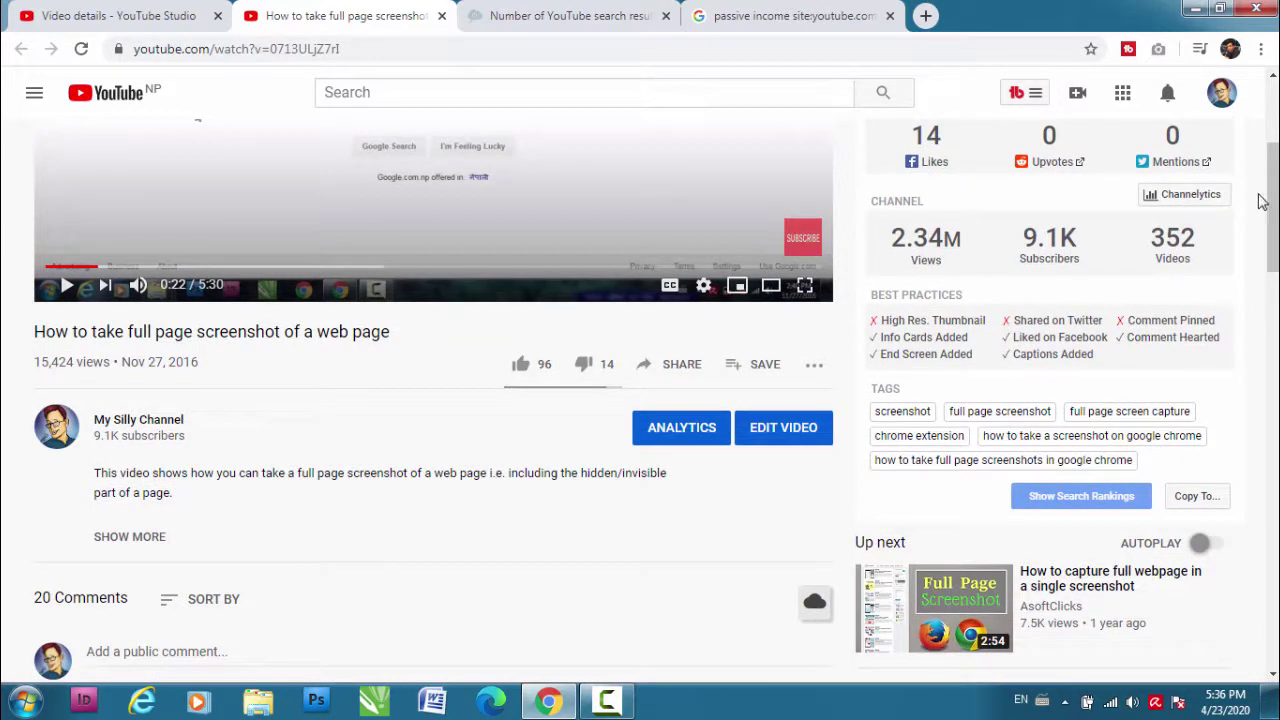
mouse_move(1268, 200)
left_mouse_down()
mouse_move(1268, 175)
mouse_move(1270, 211)
left_mouse_up()
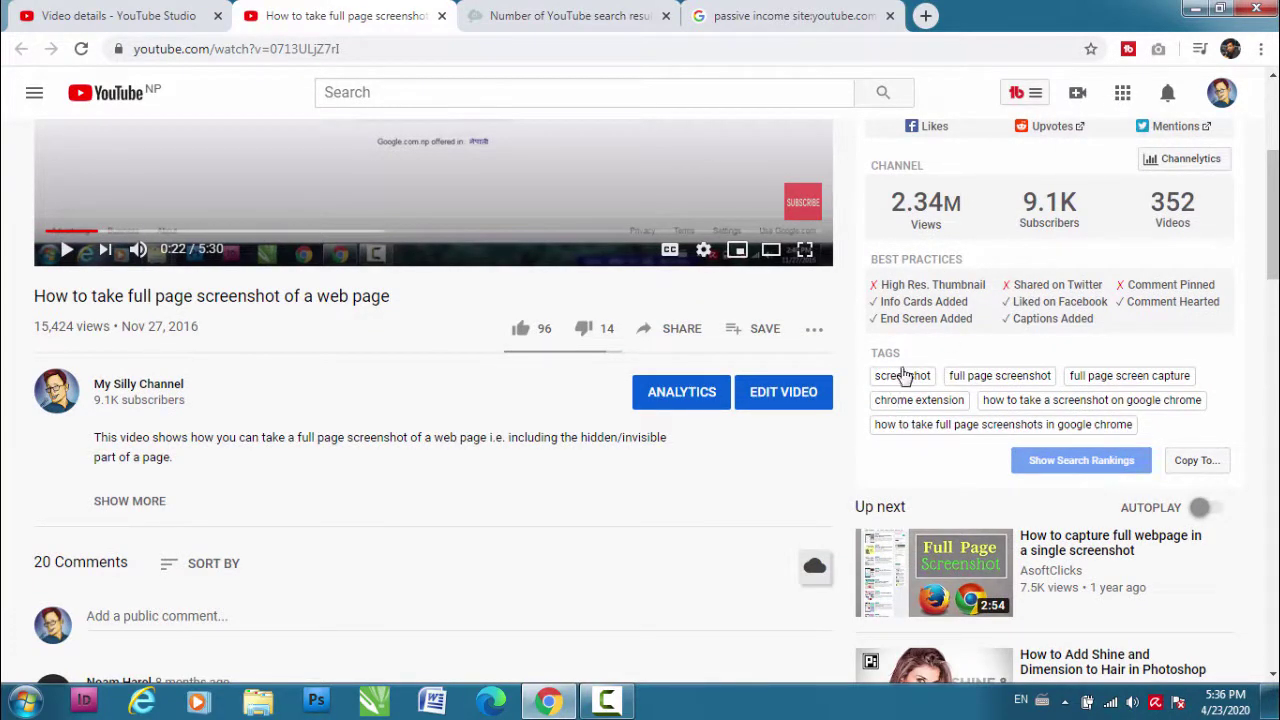
- Review the summary, SEO, social and channel sections of Videolytics for the video
scroll(886, 355, "up", 3)
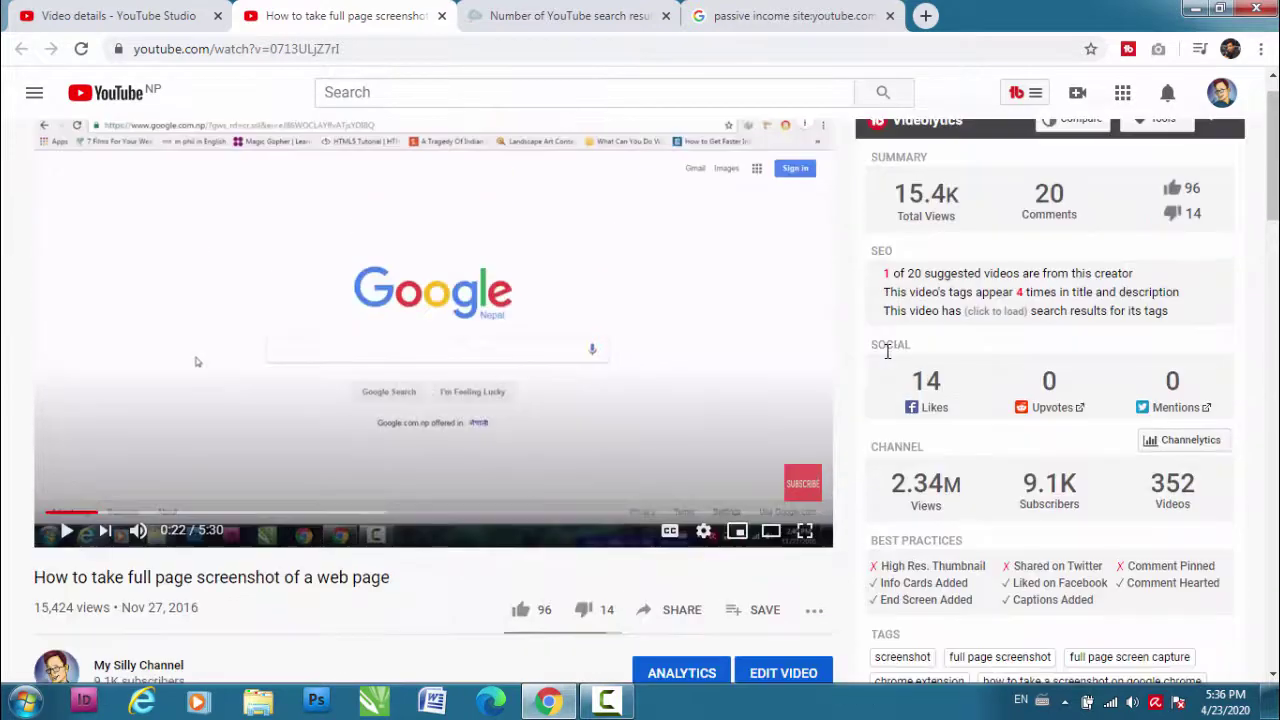
left_click_drag(876, 446, 912, 447)
scroll(895, 358, "up", 1)
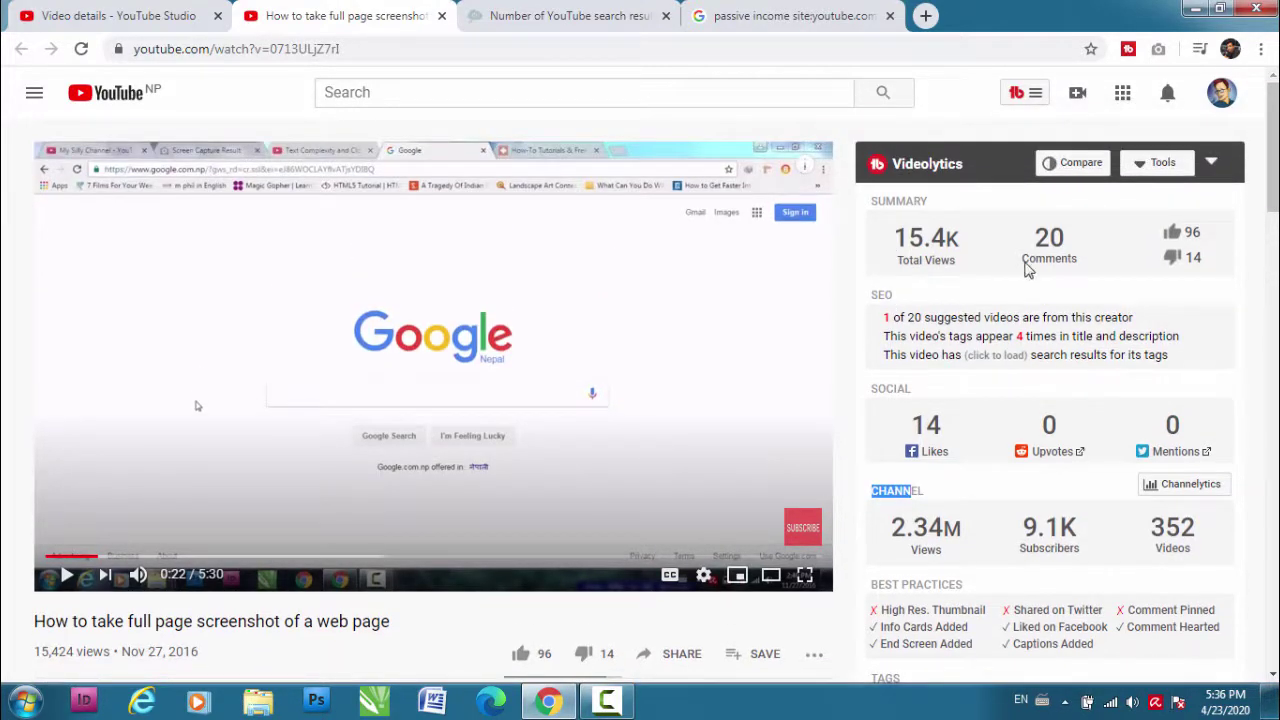
scroll(1043, 437, "down", 4)
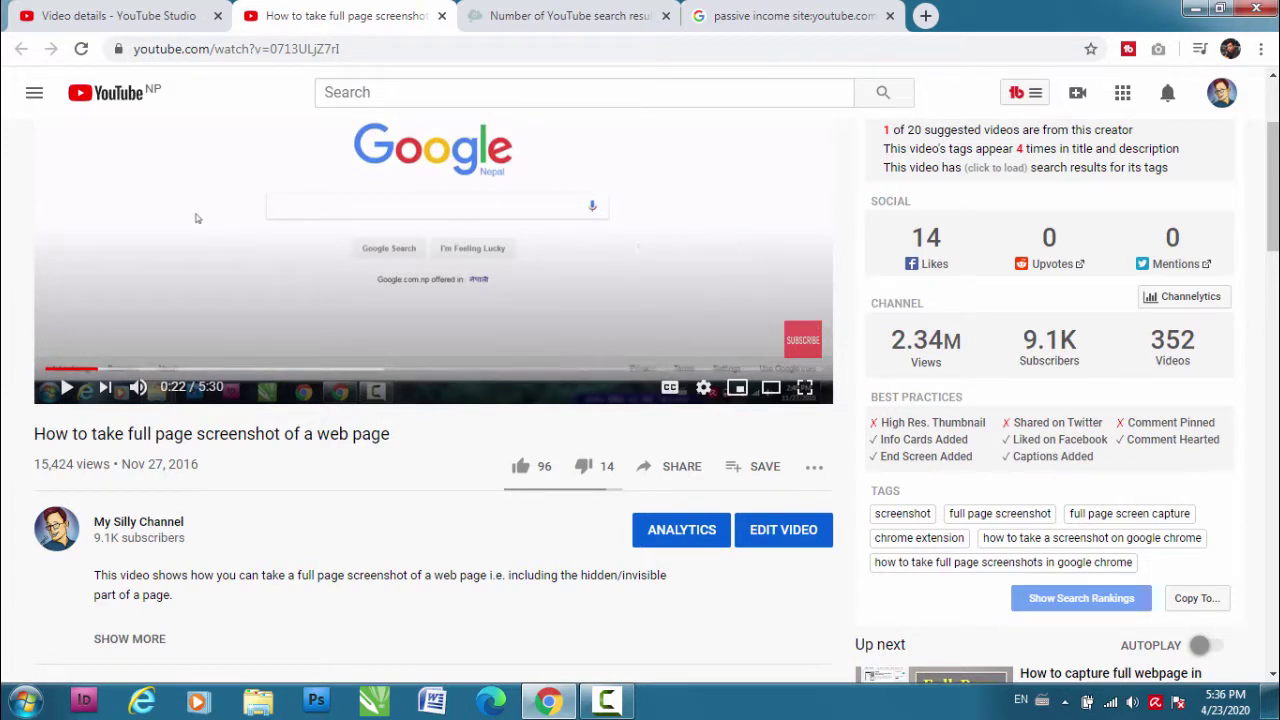
left_click_drag(1274, 231, 1274, 226)
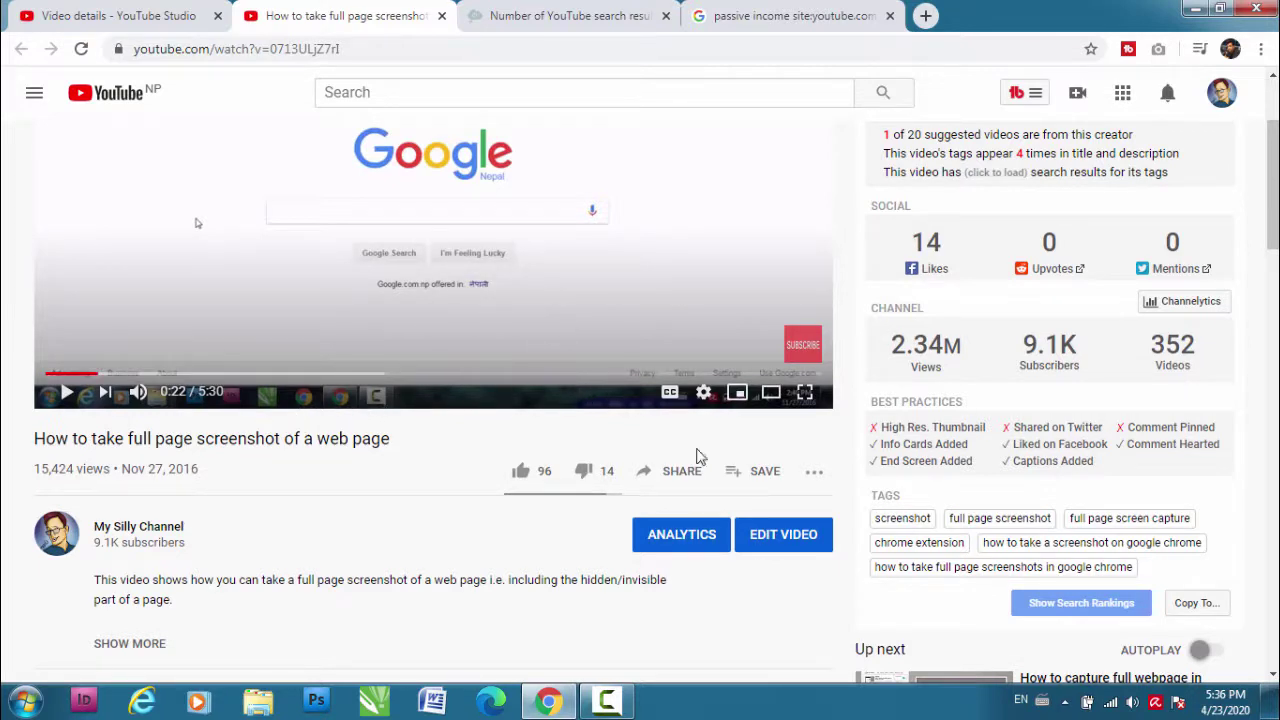
scroll(1262, 240, "down", 1)
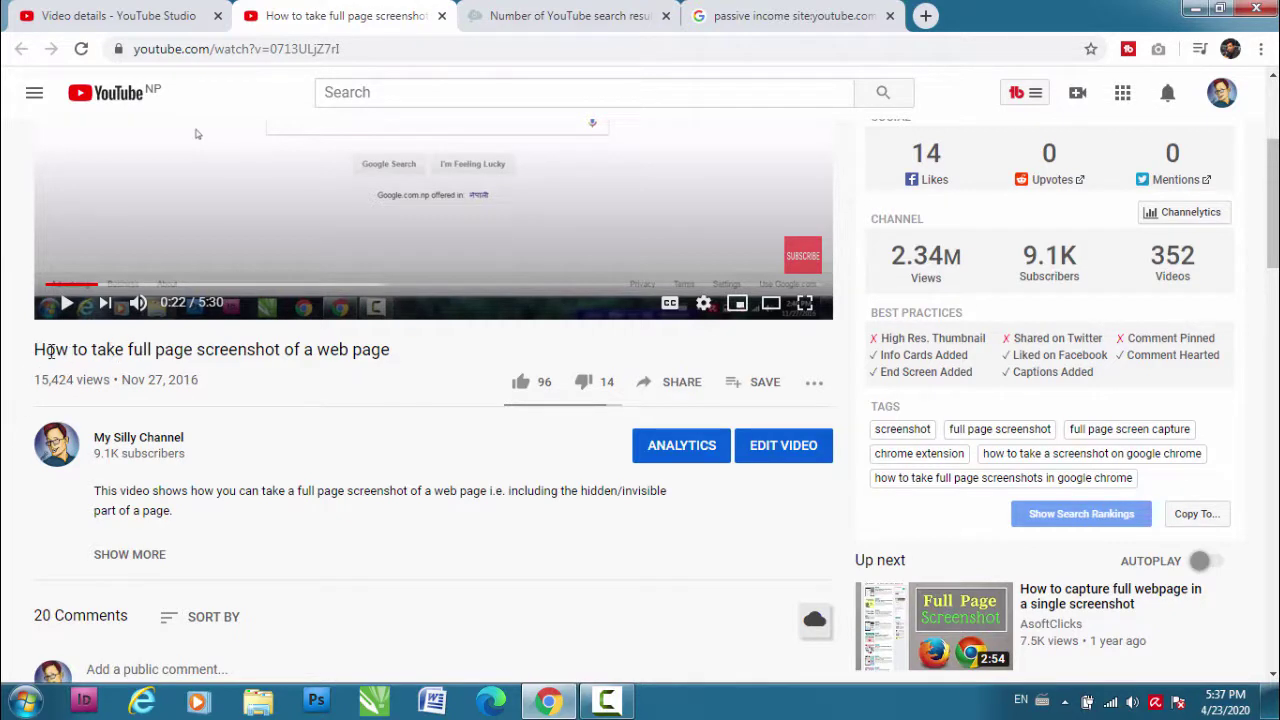
- Compare the video's title with the phrase "a full page screenshot of a web" in its description
left_click_drag(40, 349, 408, 357)
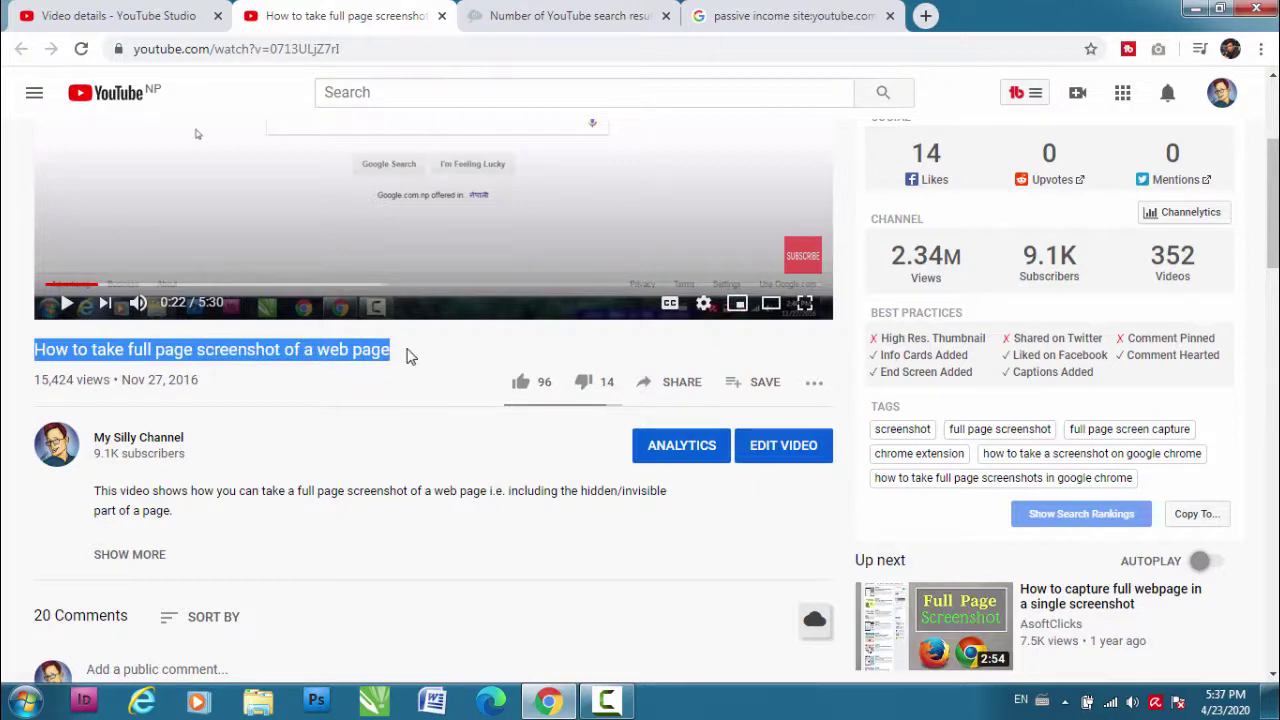
left_click(300, 395)
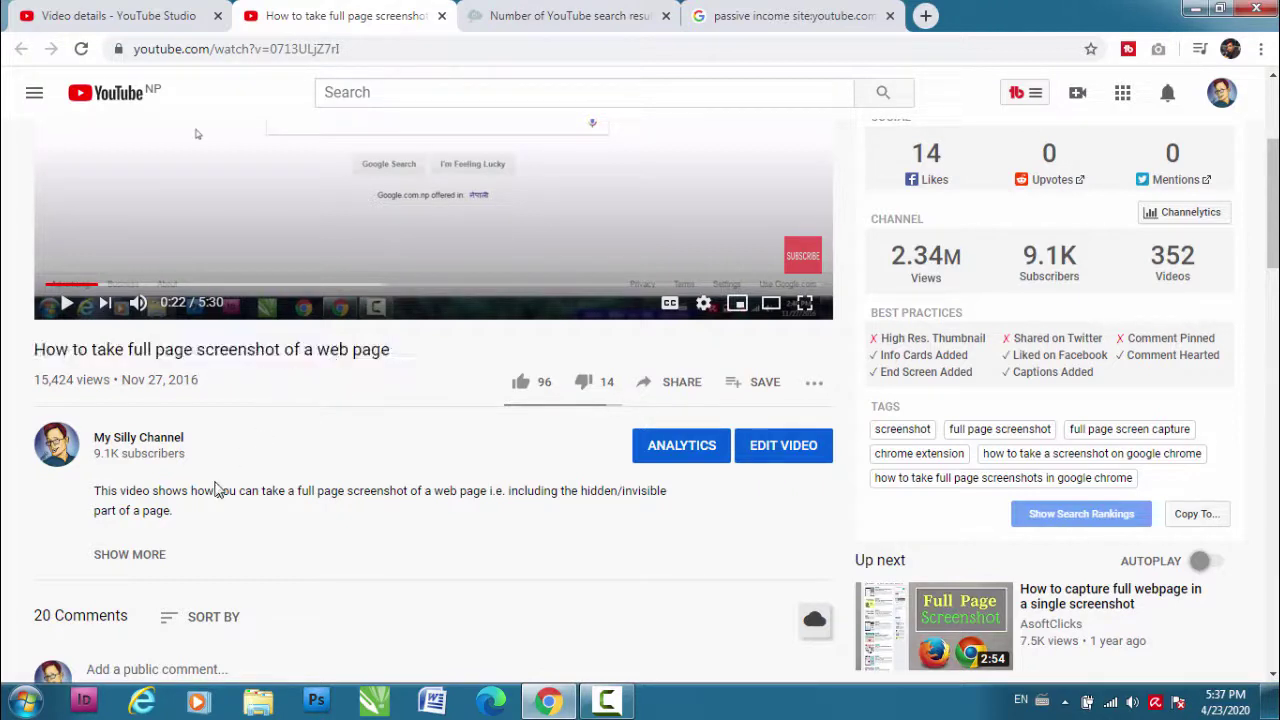
scroll(214, 490, "down", 1)
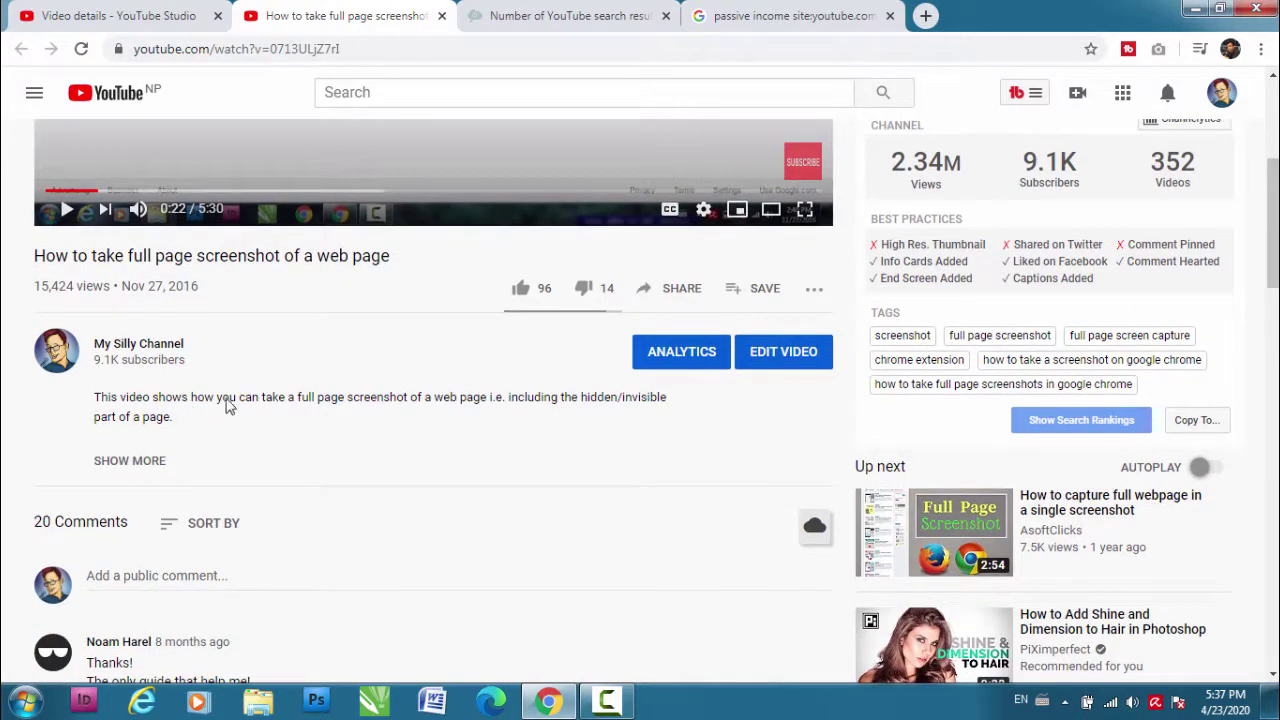
left_click_drag(285, 401, 451, 408)
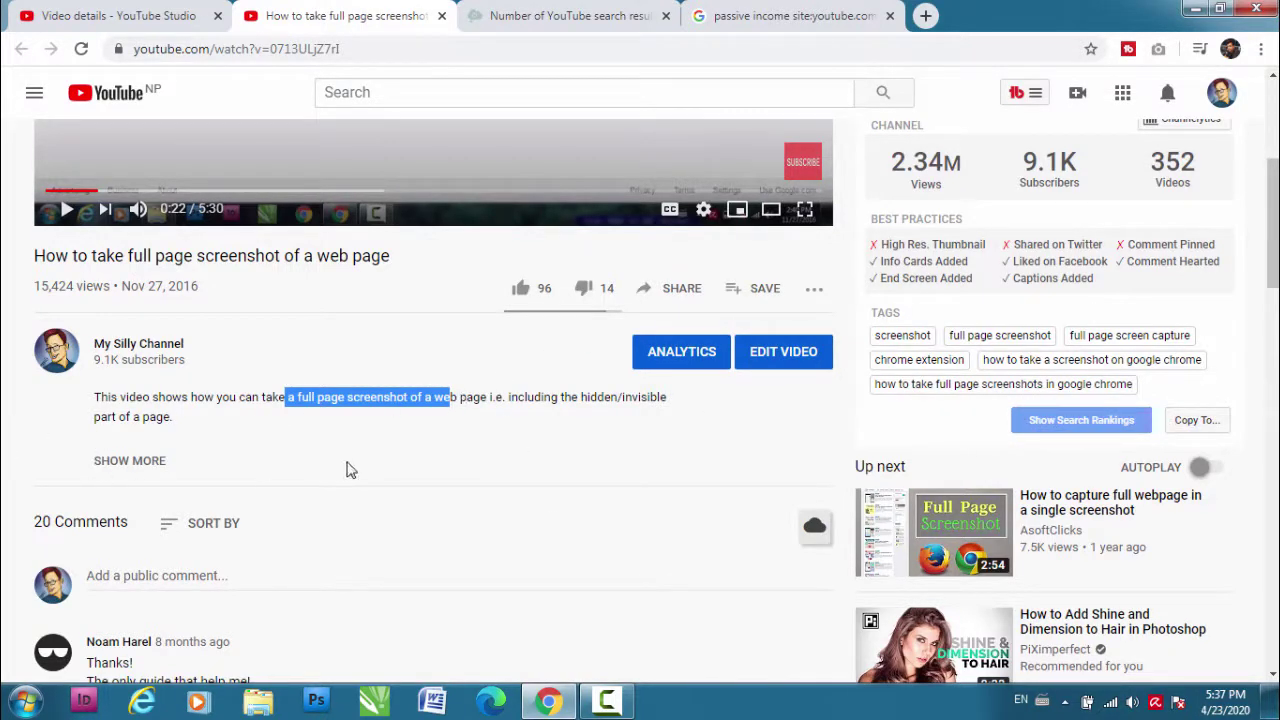
scroll(300, 440, "up", 1)
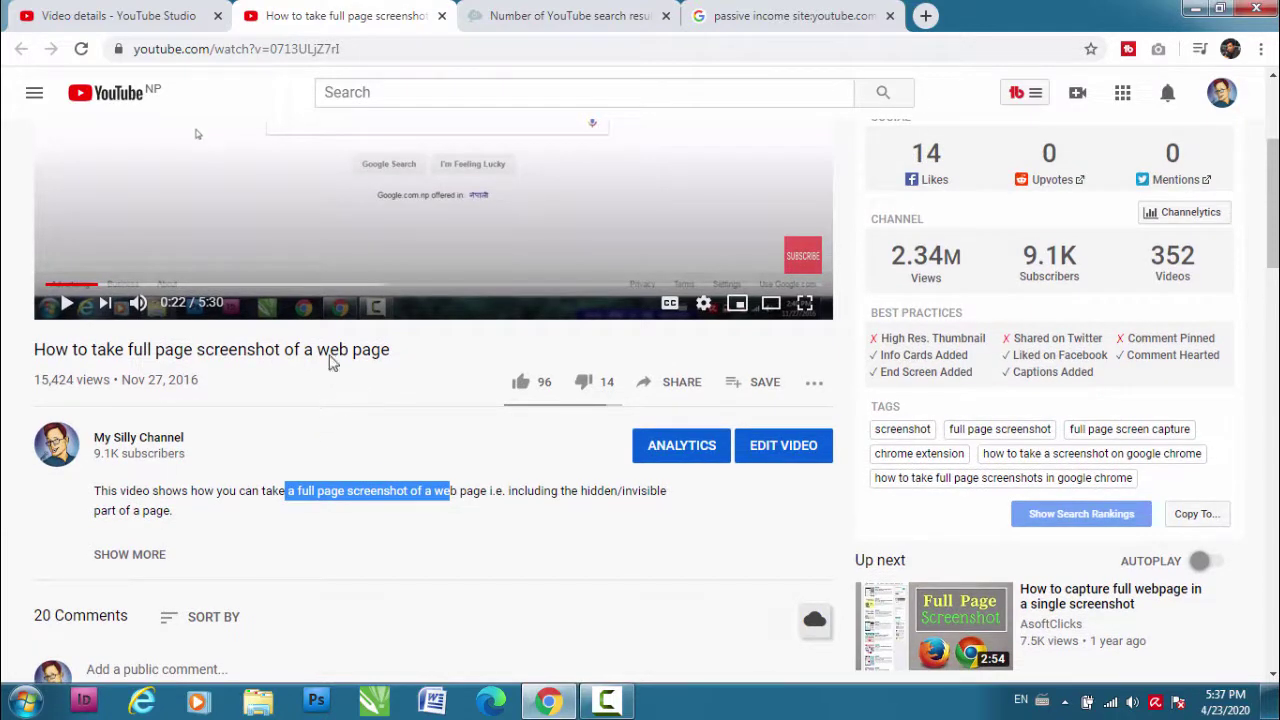
- Switch to the video's details in YouTube Studio and examine its tags and their search ranking badges
left_click(165, 12)
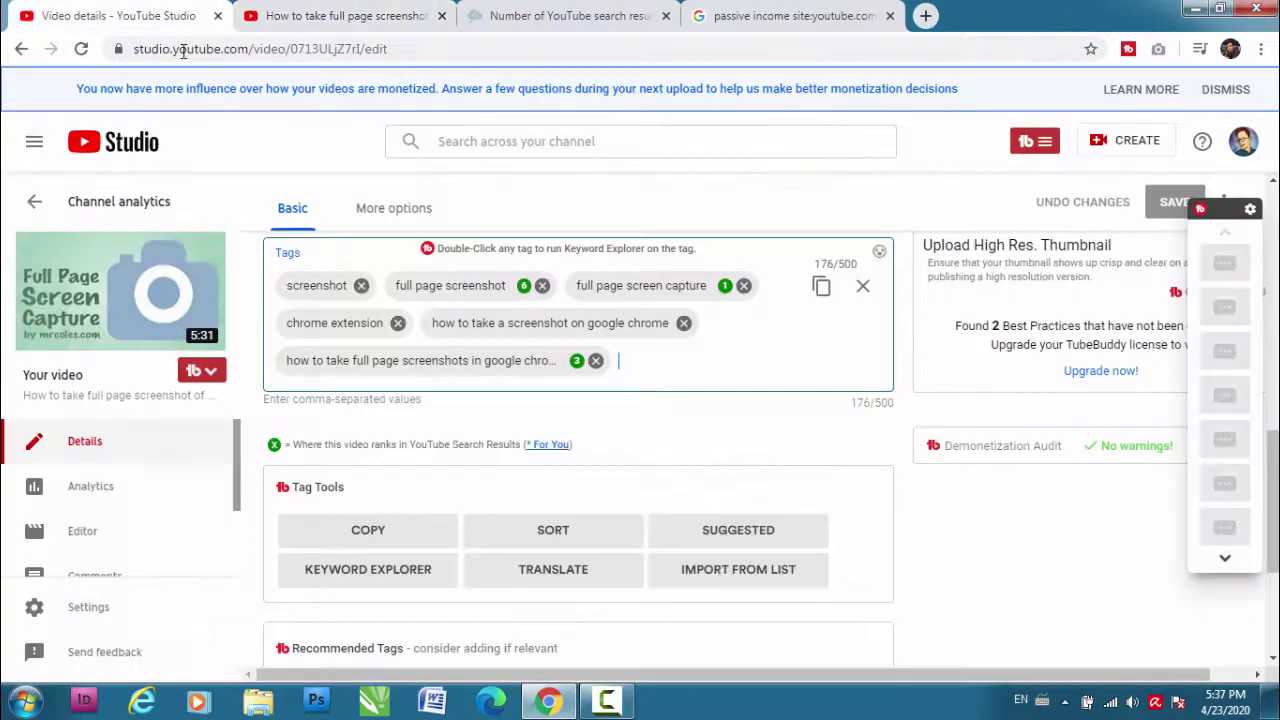
scroll(445, 390, "up", 1)
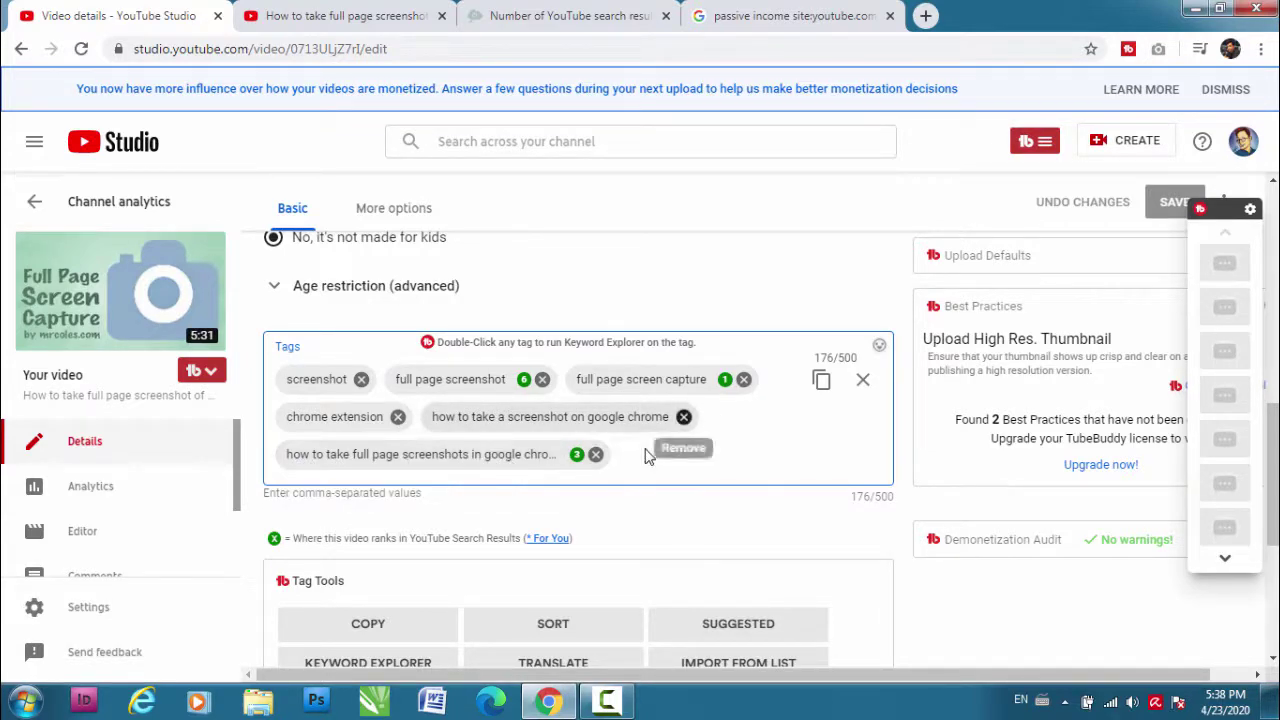
scroll(709, 437, "down", 3)
scroll(705, 430, "up", 2)
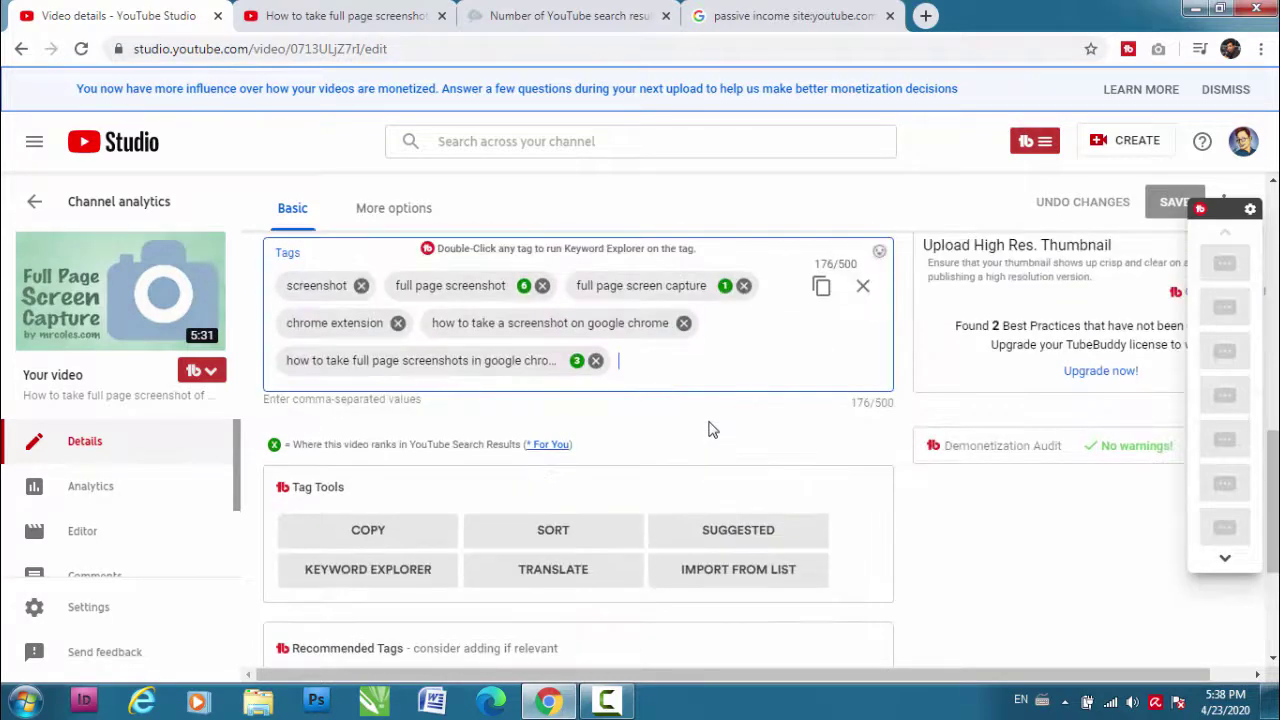
left_click(625, 342)
scroll(733, 350, "up", 1)
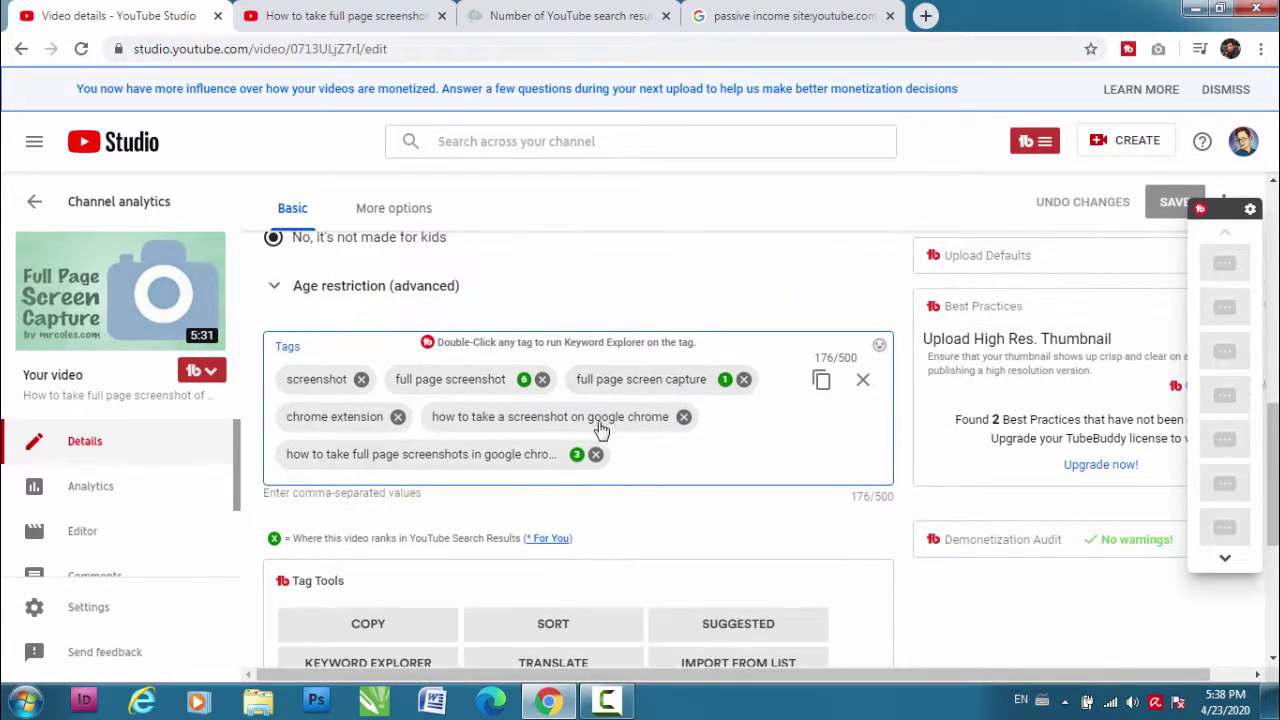
scroll(600, 349, "up", 2)
scroll(633, 452, "down", 2)
left_click(639, 451)
- Check the character count of the video's tags against the allowed limit
mouse_move(205, 333)
triple_click(914, 497)
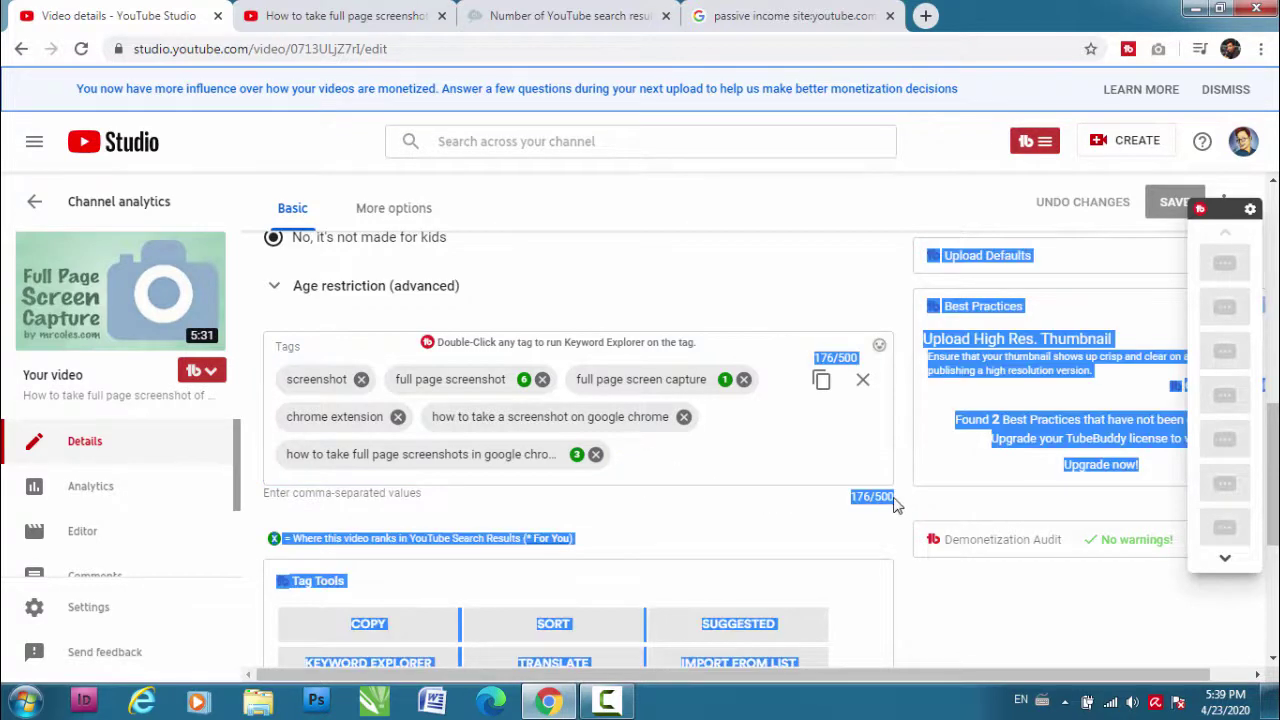
left_click(897, 506)
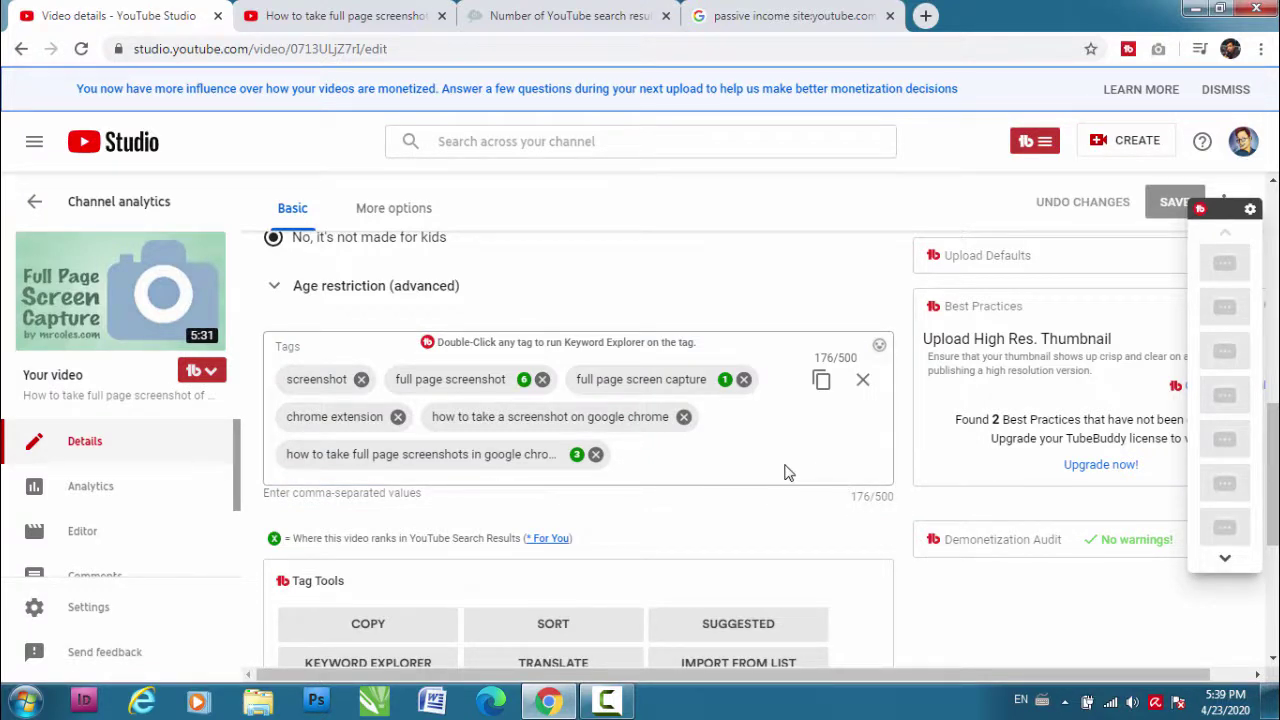
left_click(691, 462)
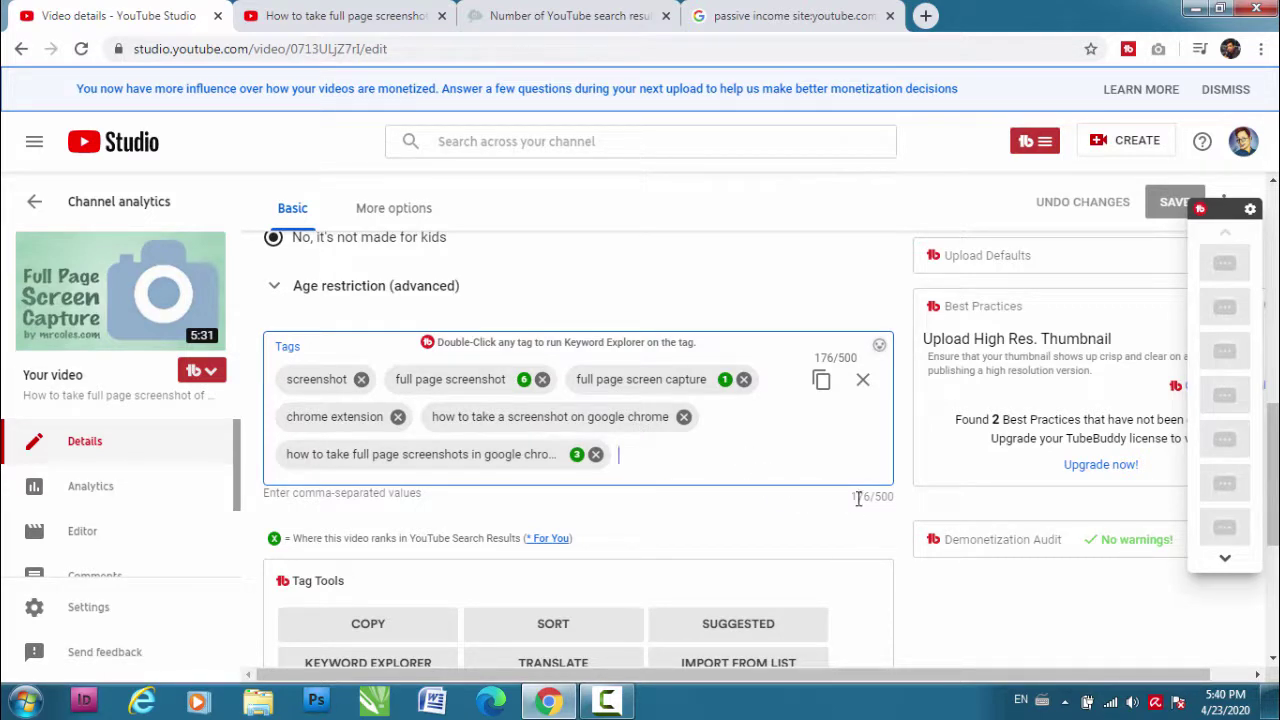
left_click_drag(855, 498, 886, 494)
left_click(830, 477)
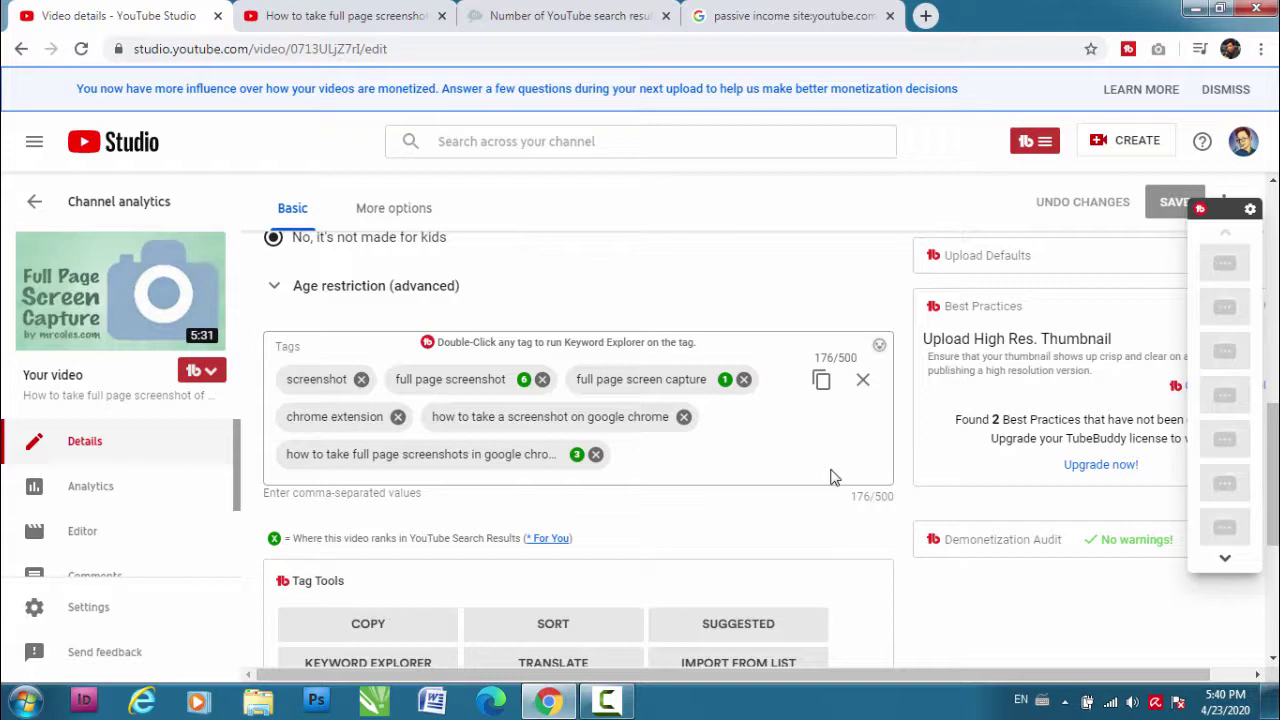
left_click(730, 464)
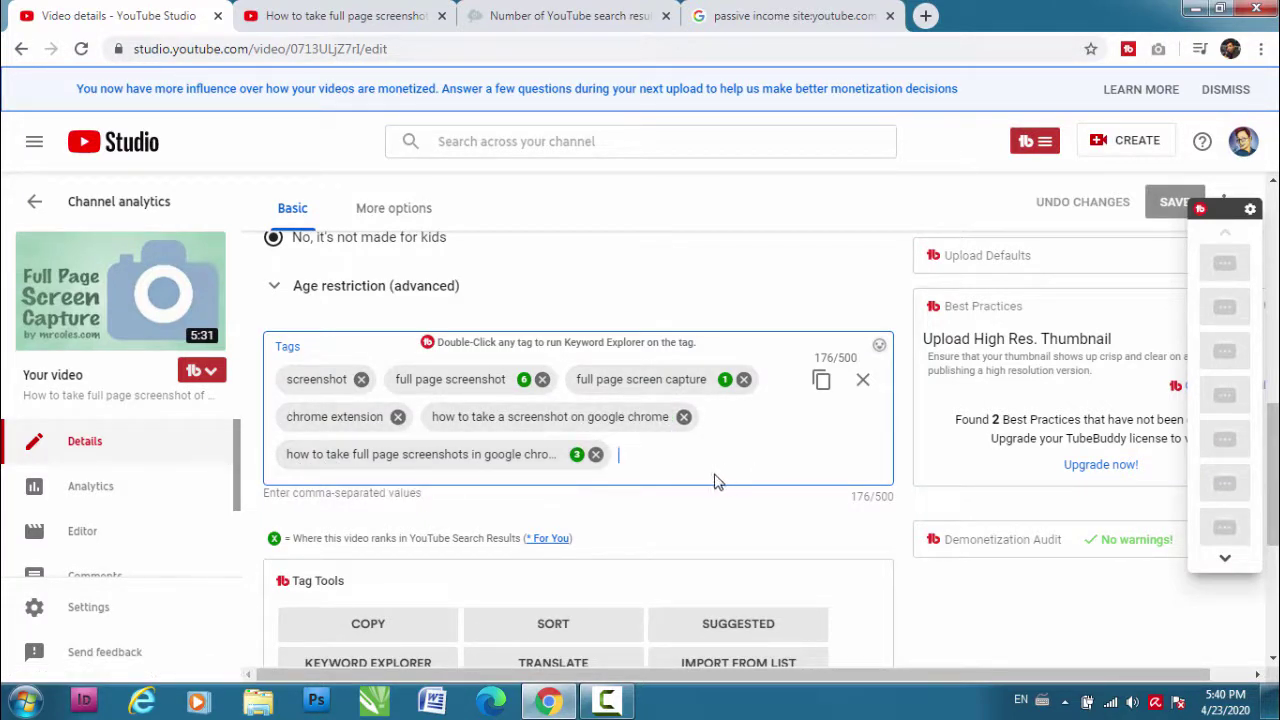
- Open a new incognito window and load youtube.com in it
left_click(1261, 49)
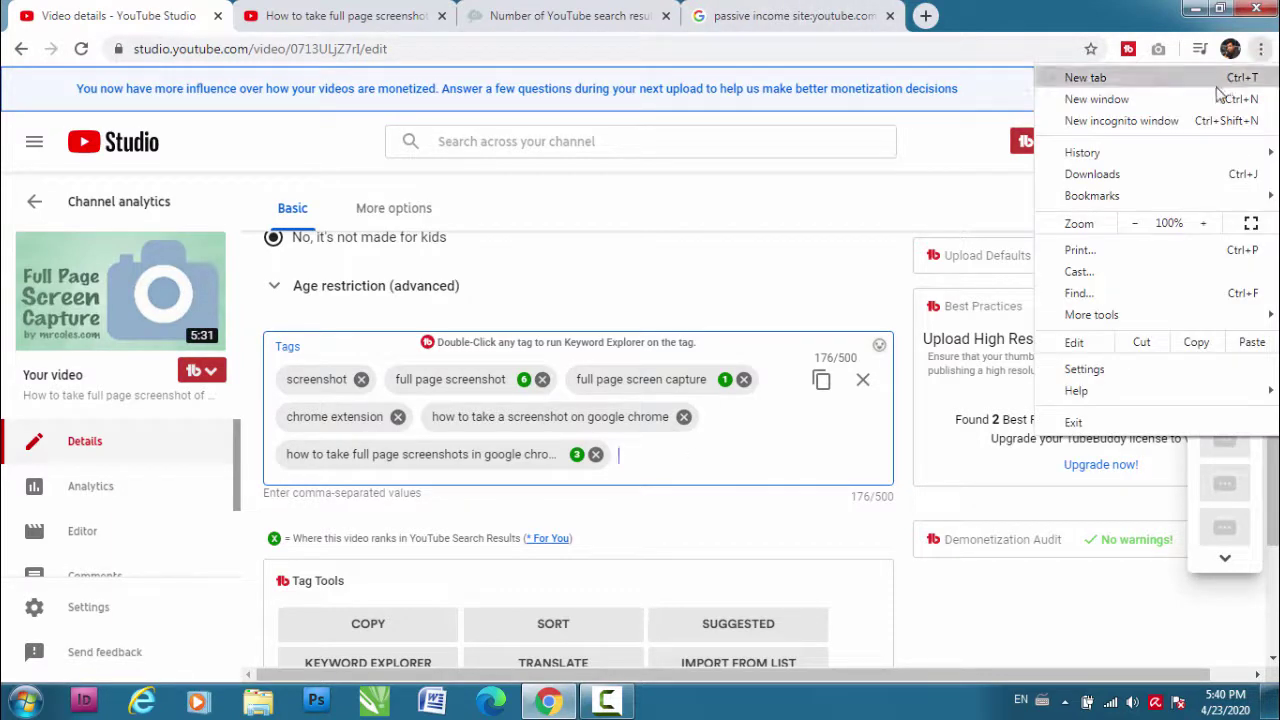
left_click(1121, 121)
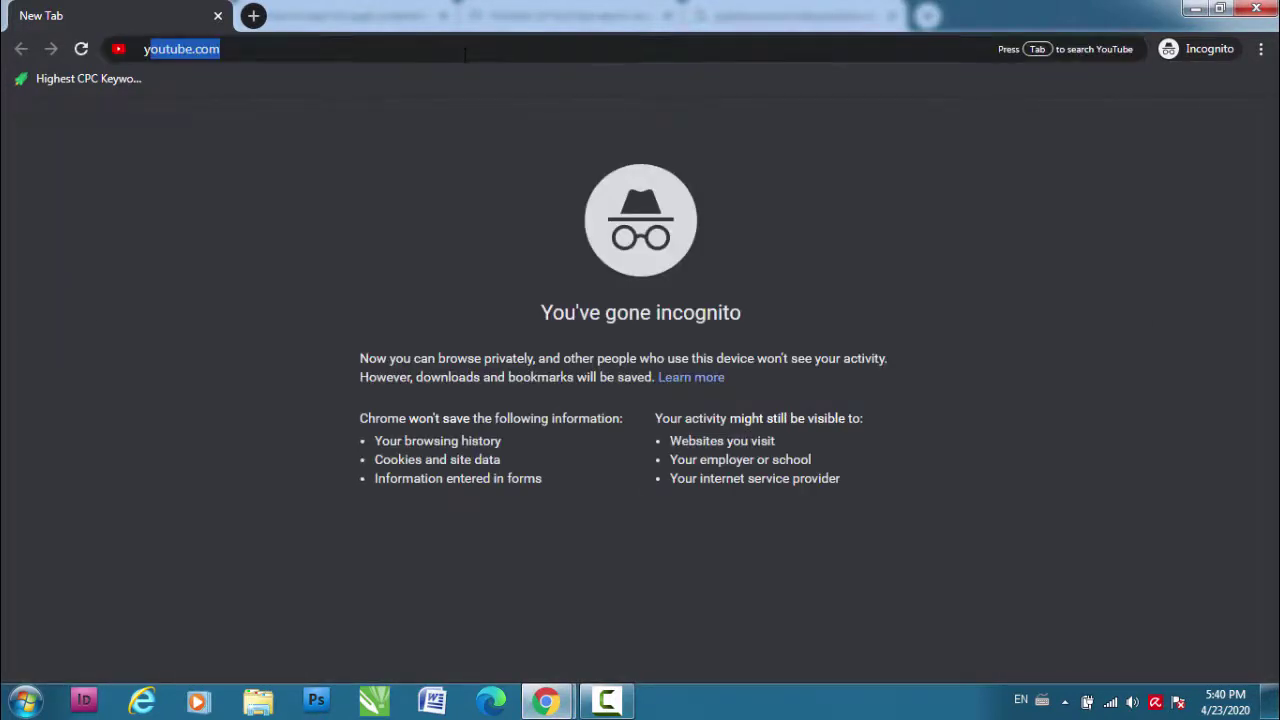
type("youtube.")
key("Return")
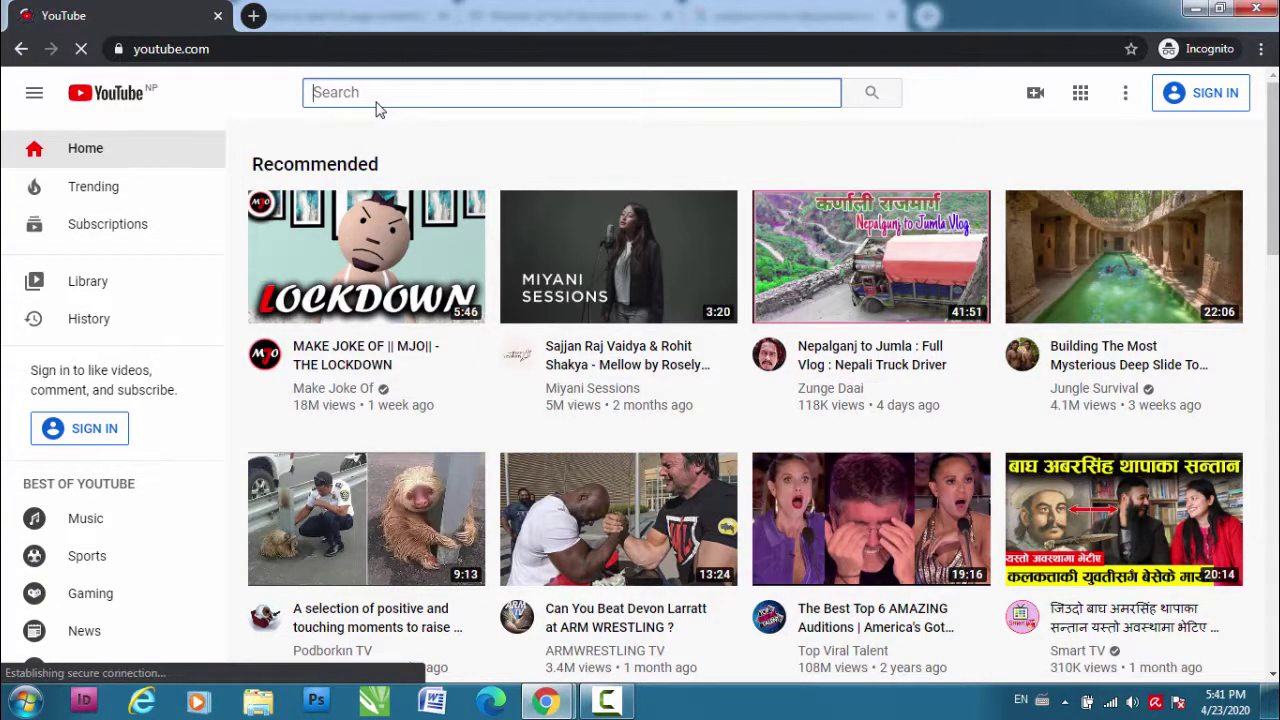
- Search YouTube for "full page screenshot"
type("full page sc")
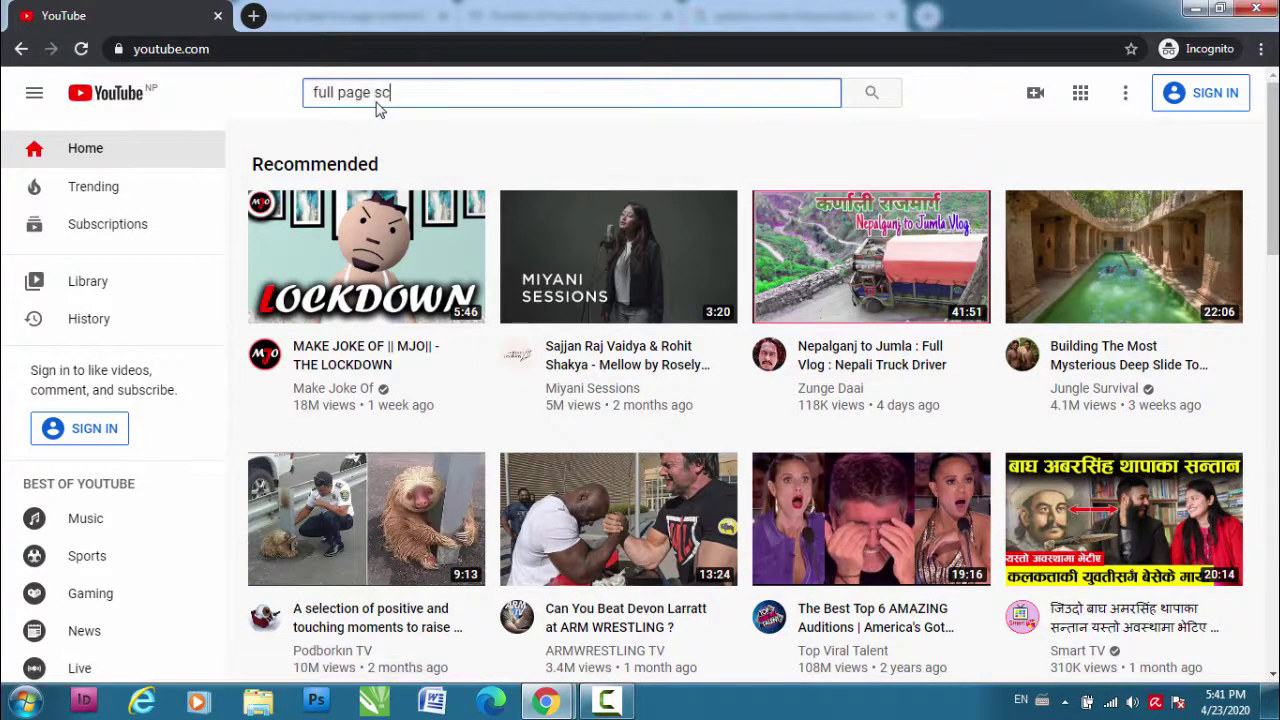
type("reenshot")
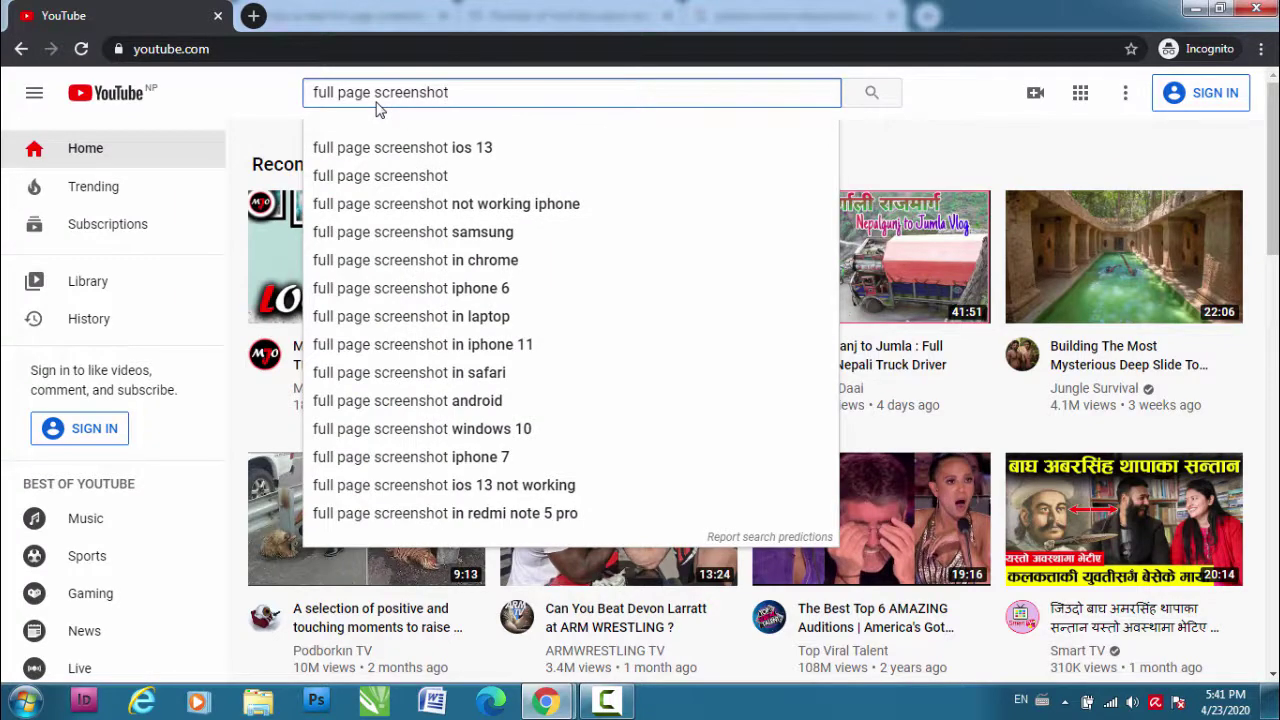
key("Return")
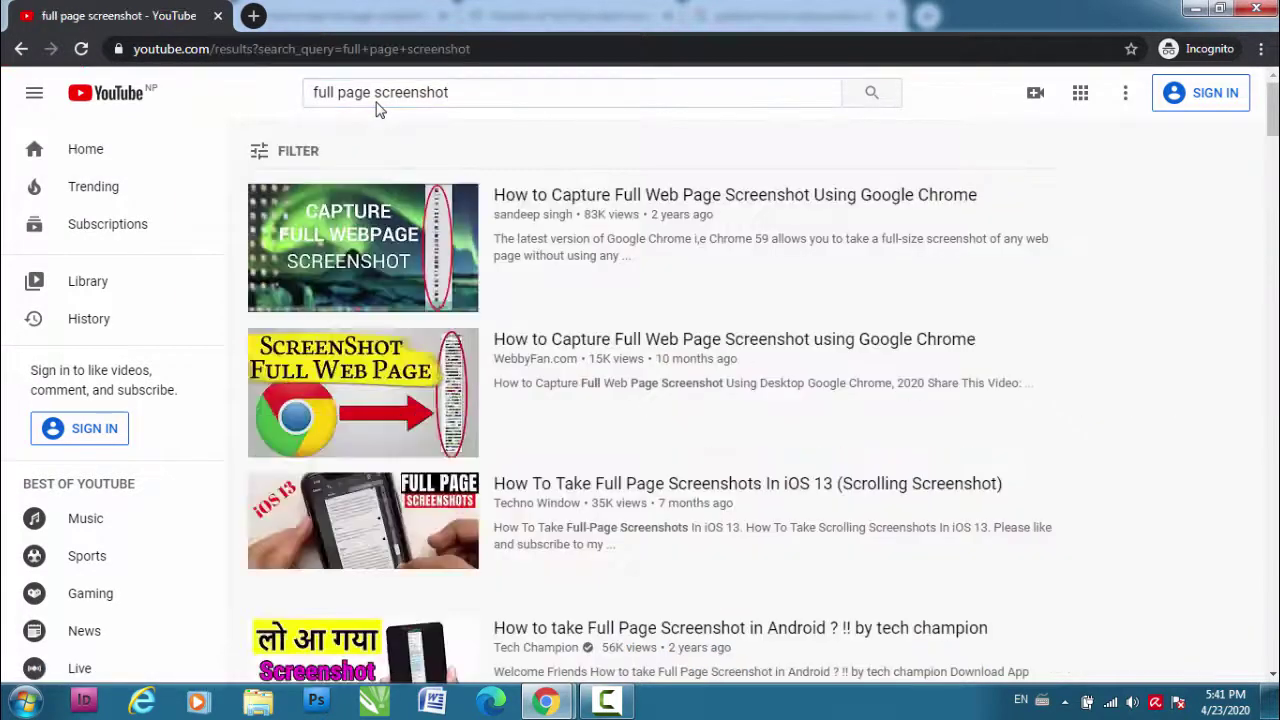
- Look through the search results for My Silly Channel's video and its position in the list
scroll(378, 108, "down", 5)
scroll(378, 108, "down", 9)
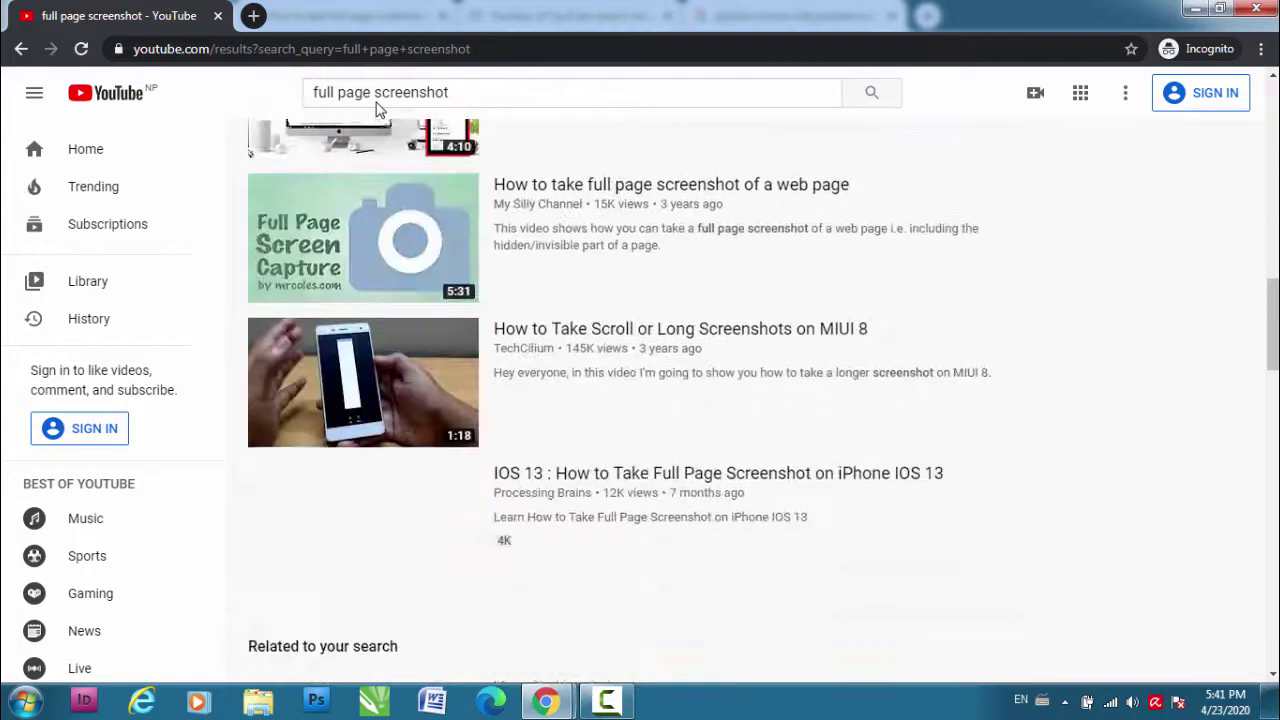
scroll(378, 108, "up", 1)
scroll(378, 108, "up", 12)
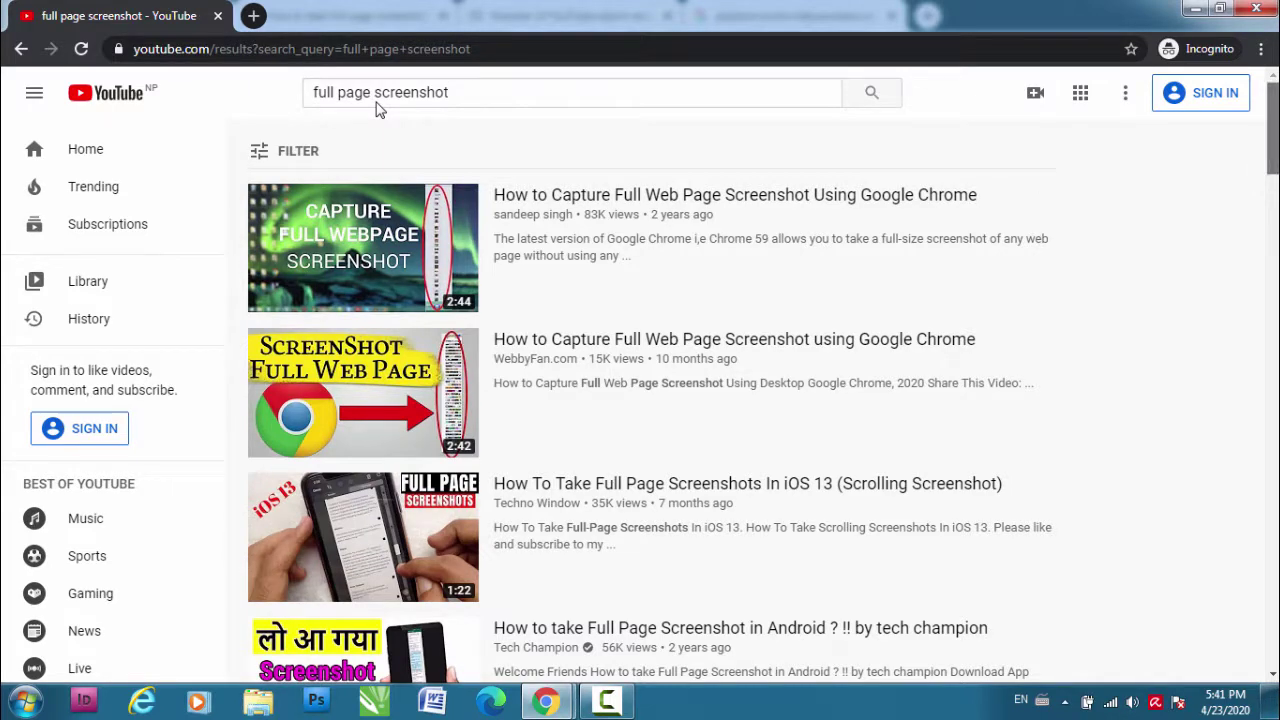
scroll(378, 108, "down", 6)
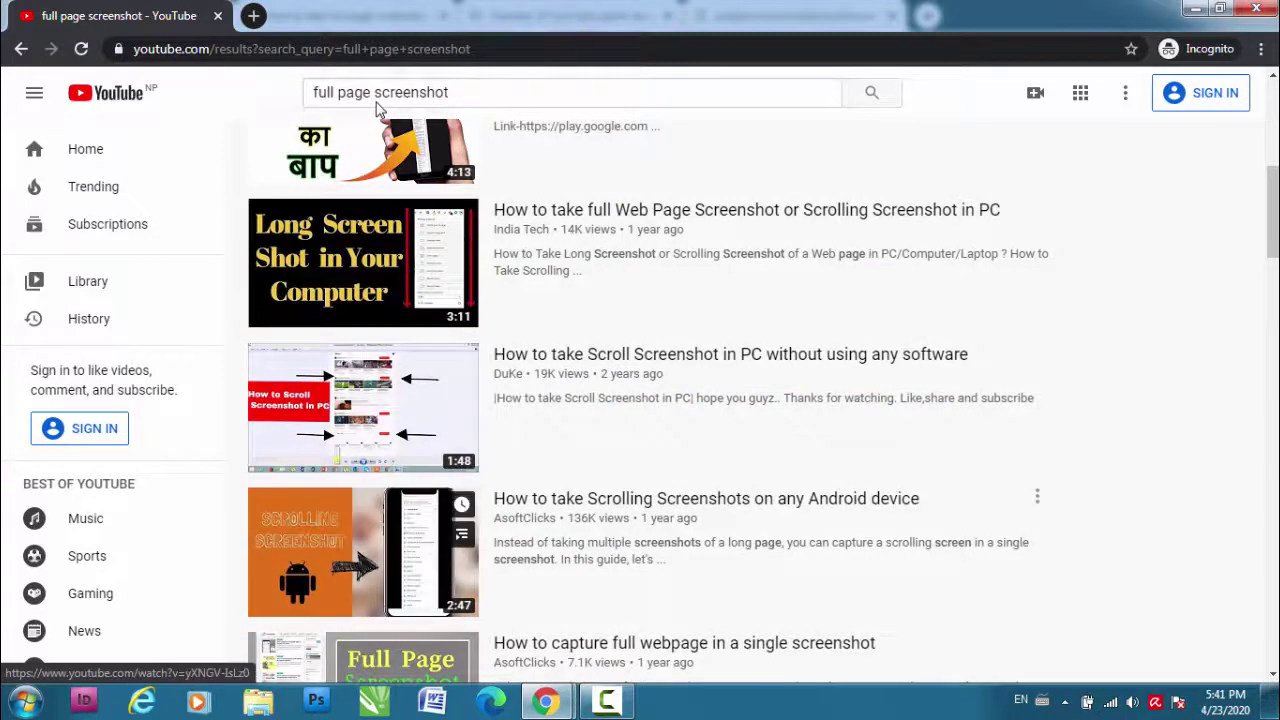
scroll(378, 108, "down", 2)
scroll(378, 108, "down", 2)
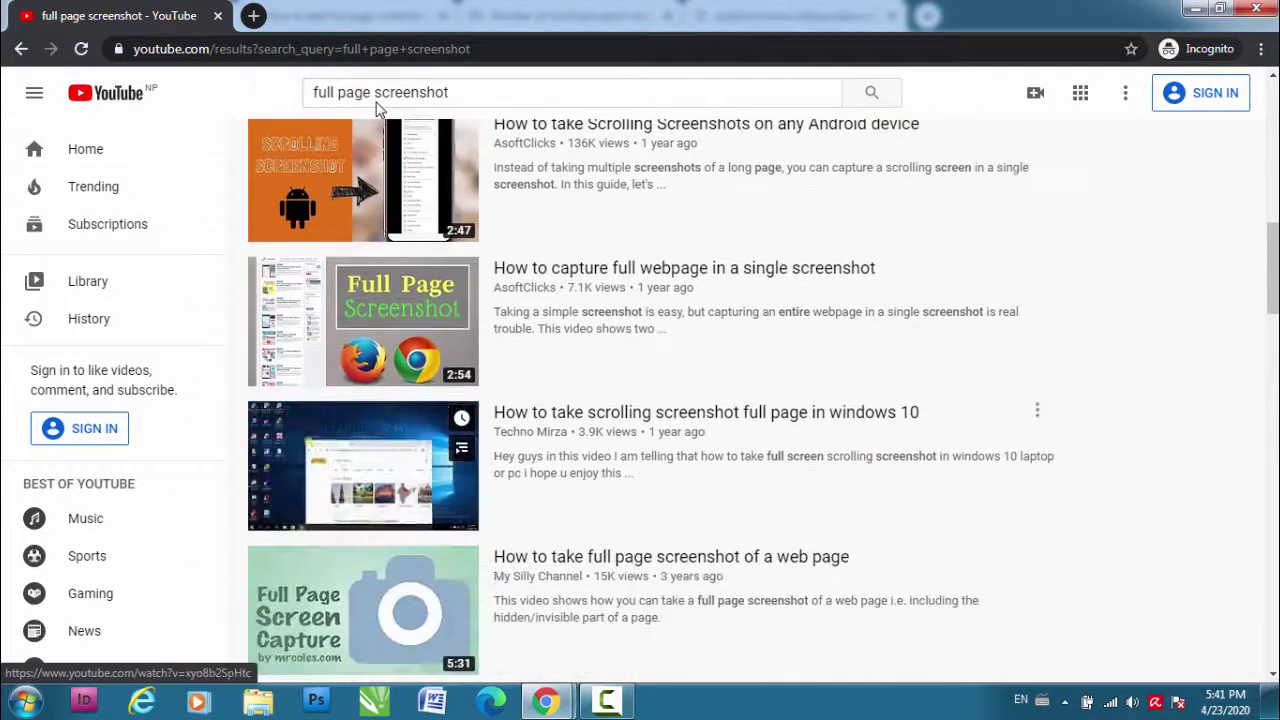
- Recheck the "full page screenshot" results from the first video down to My Silly Channel's, comparing their titles and descriptions with the search phrase
scroll(378, 108, "down", 2)
scroll(378, 108, "up", 10)
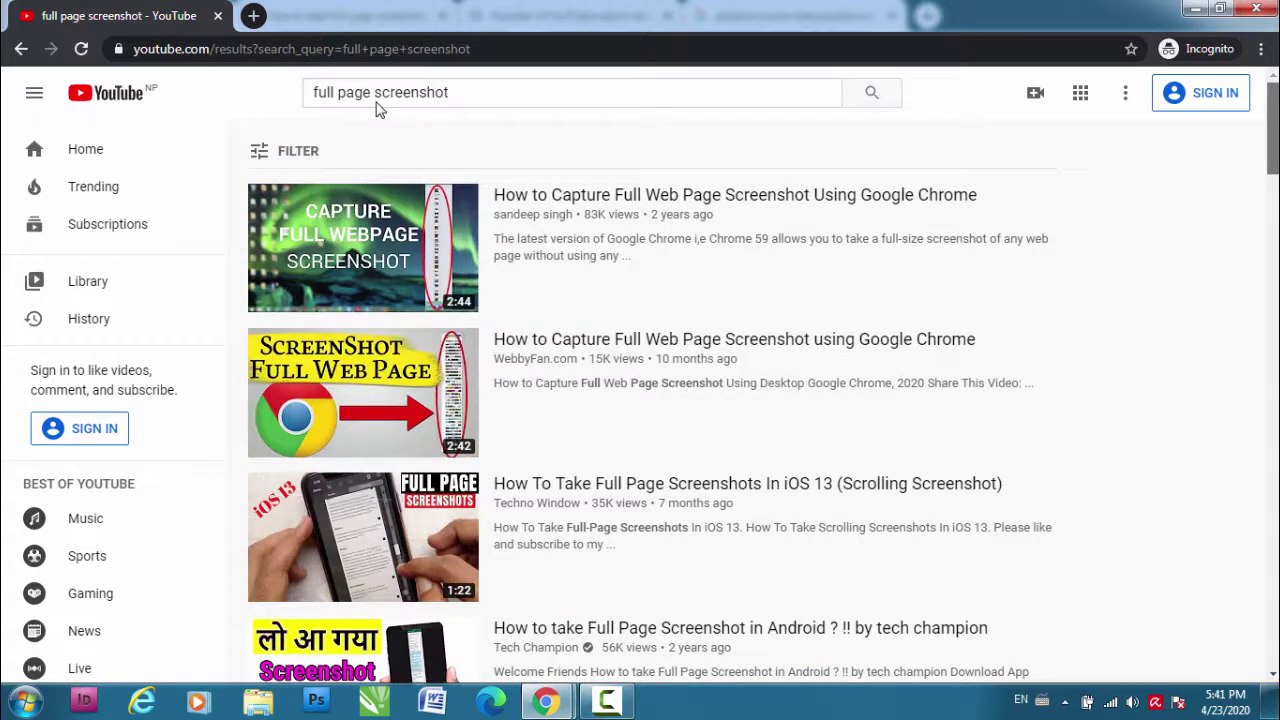
key("ctrl+a")
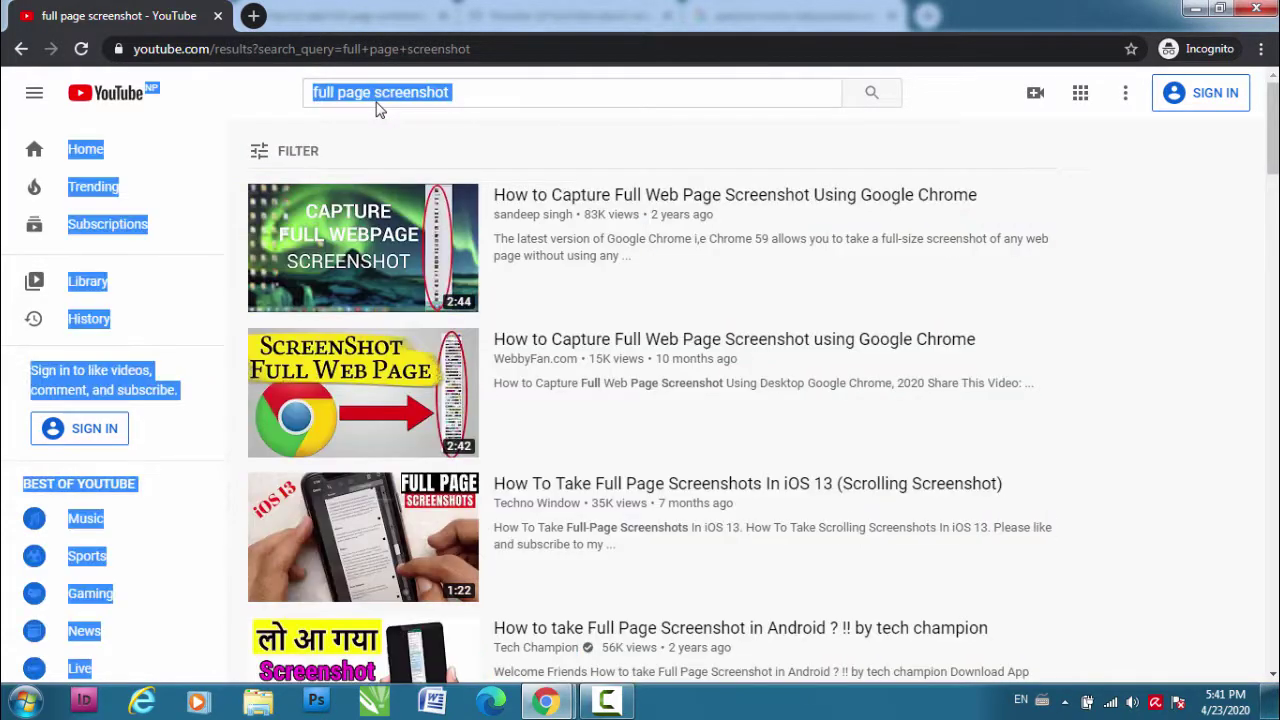
left_click(378, 108)
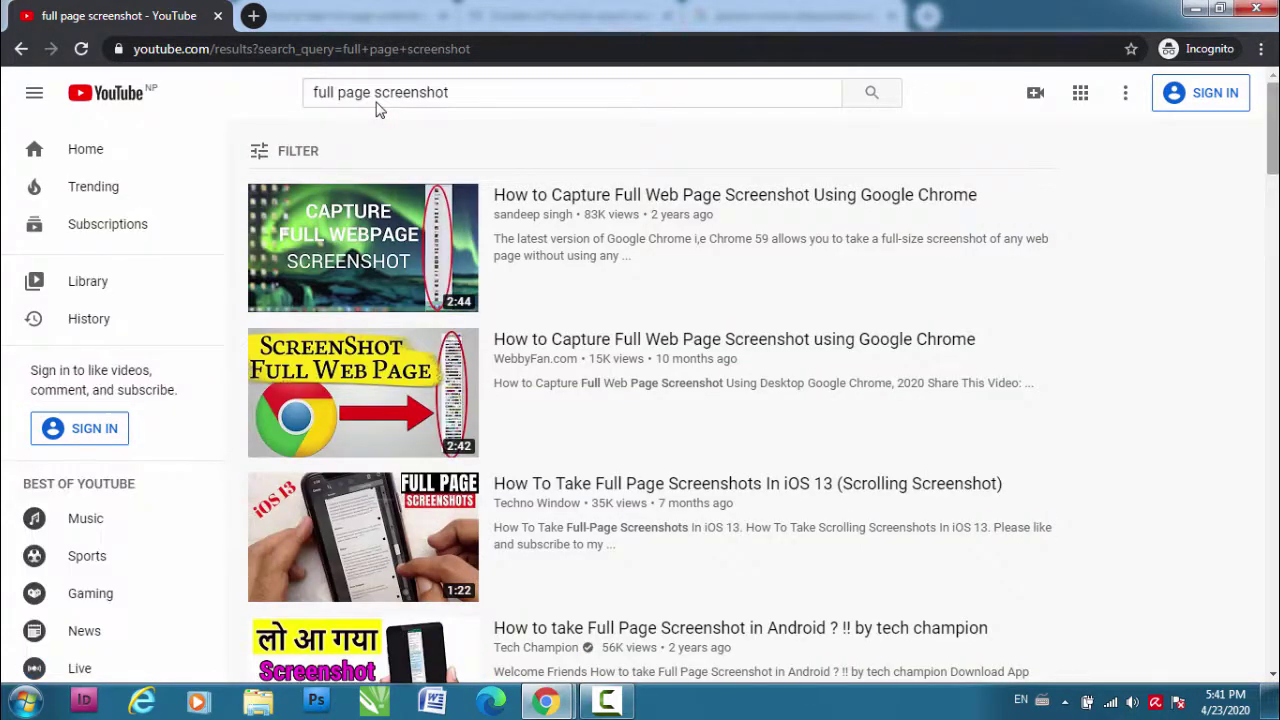
scroll(378, 108, "down", 4)
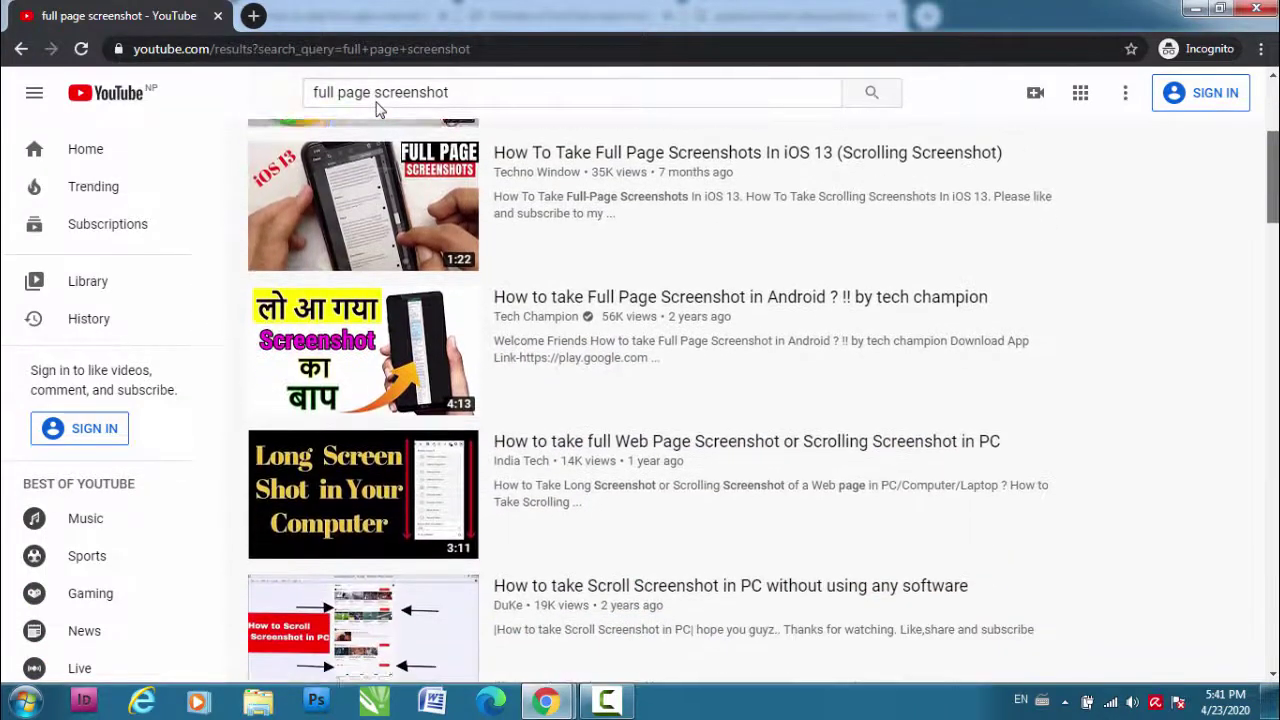
scroll(378, 108, "down", 5)
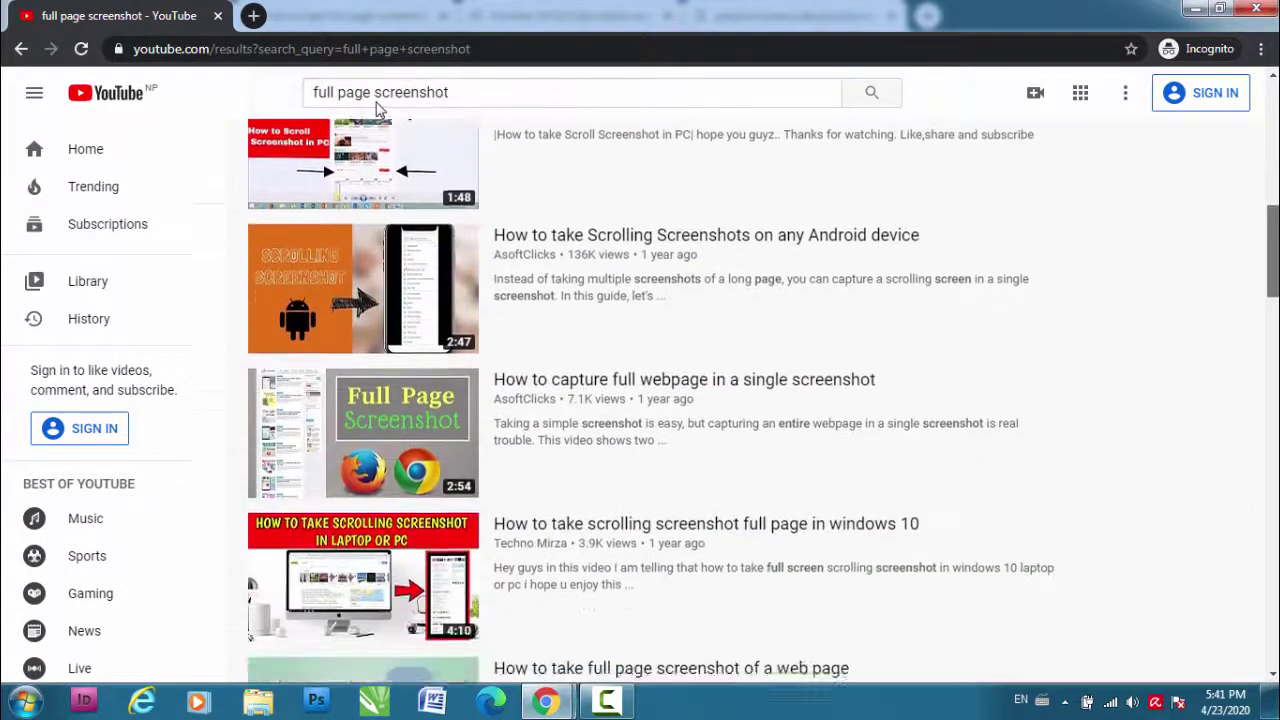
scroll(378, 108, "down", 2)
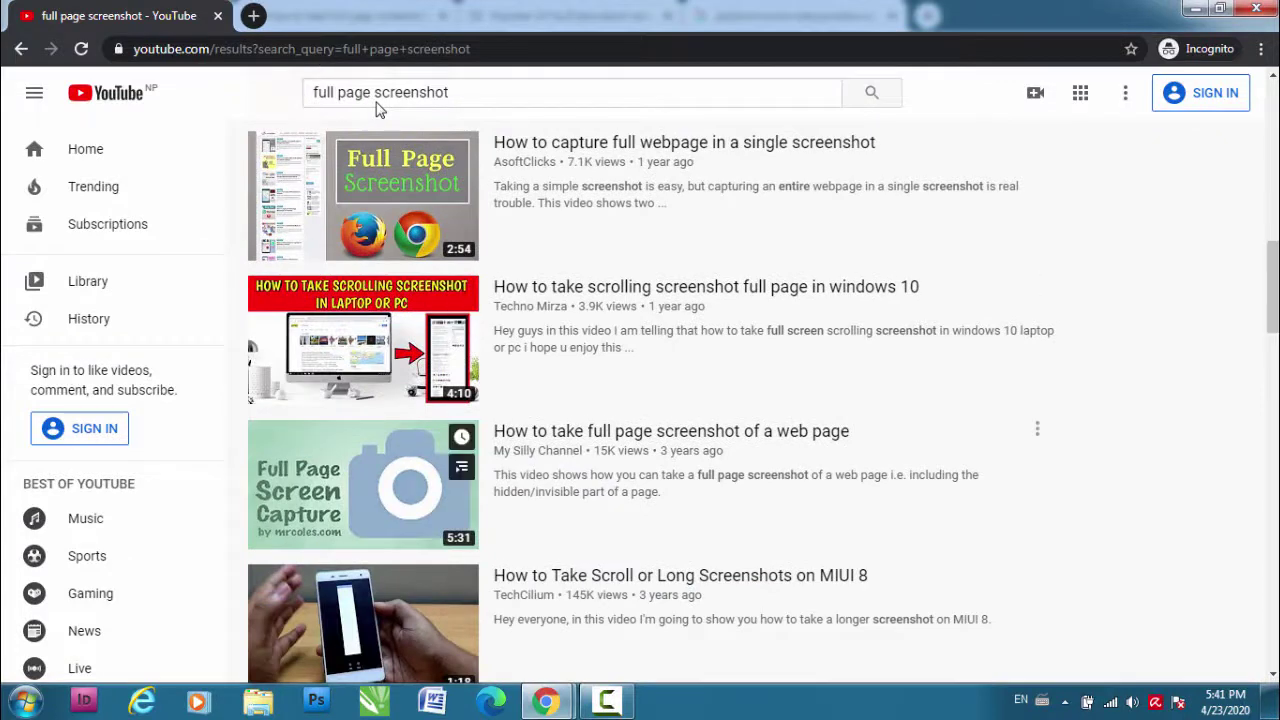
scroll(378, 108, "up", 10)
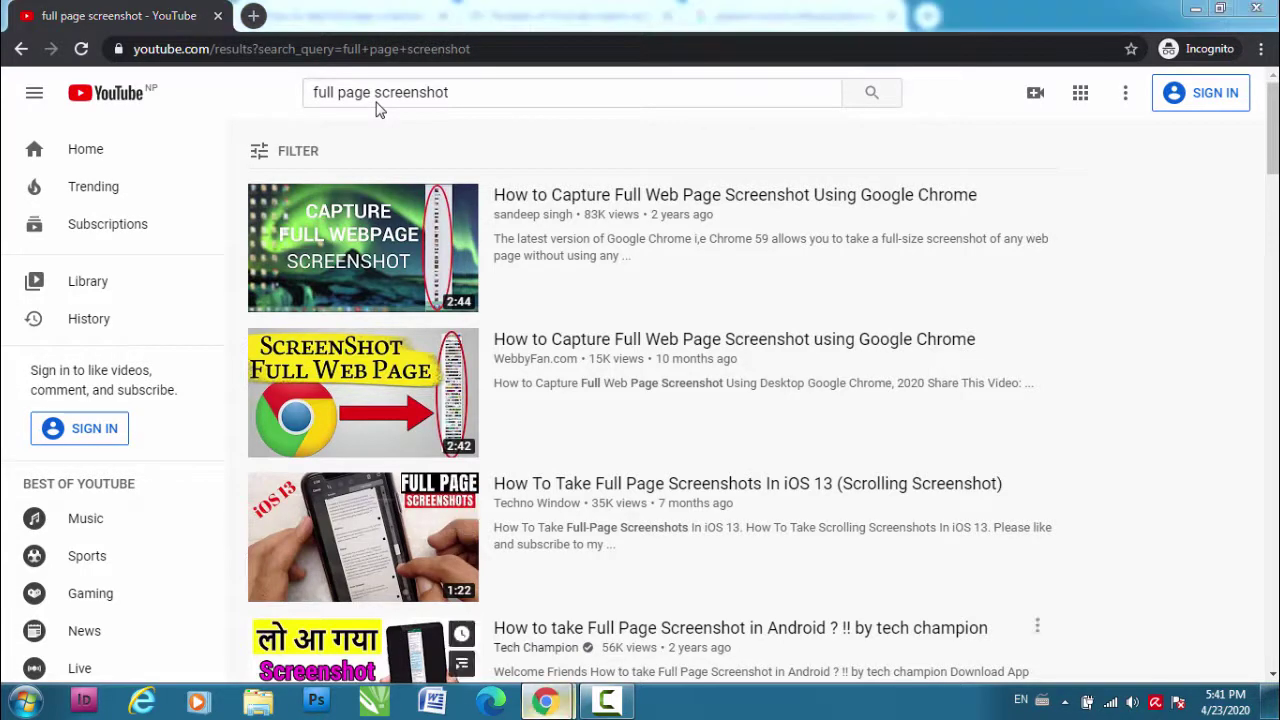
- Switch to the YouTube Studio window and examine the searched phrase in the video's title and its tags, dismissing the Windows color scheme prompt
mouse_move(546, 700)
left_click(445, 600)
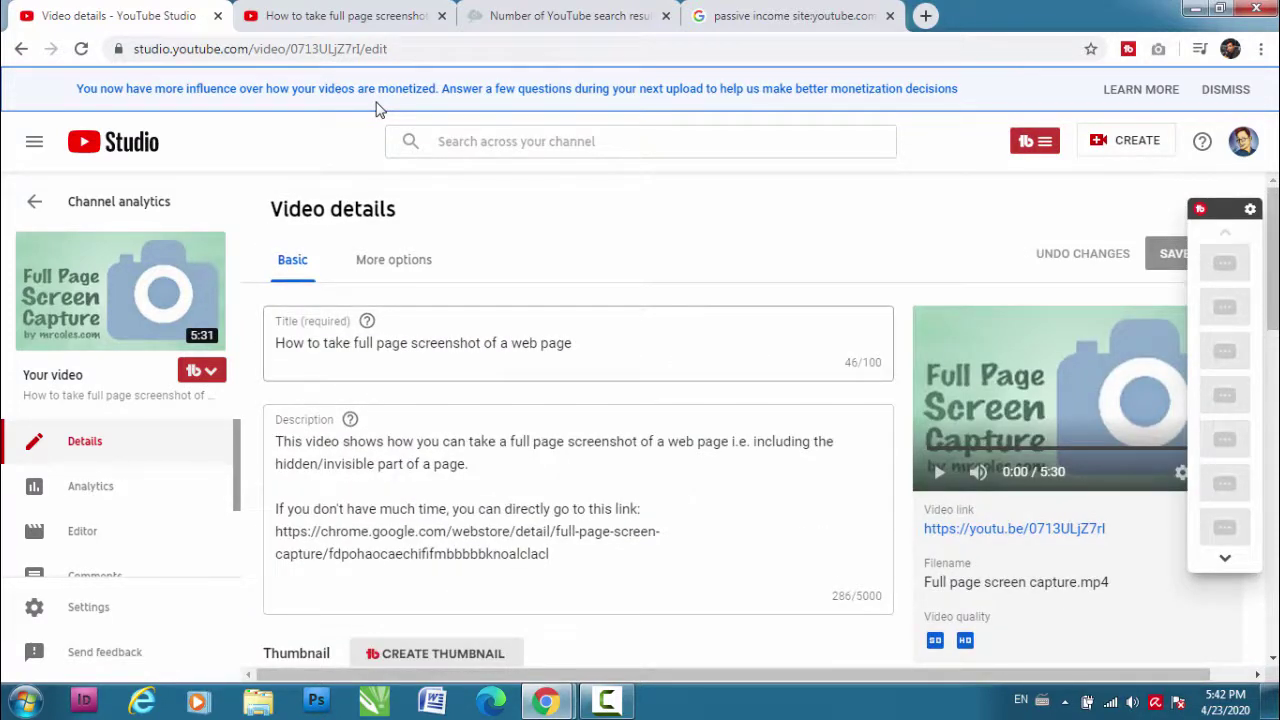
left_click_drag(326, 343, 468, 343)
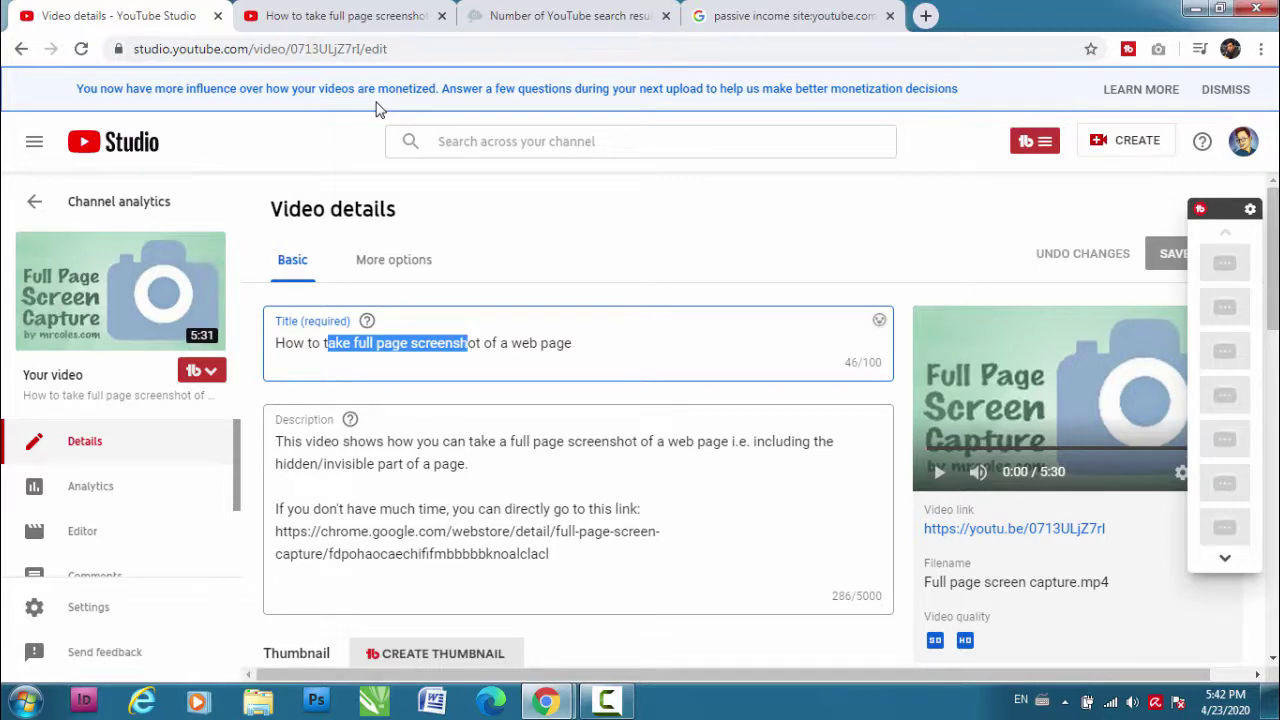
scroll(378, 108, "down", 10)
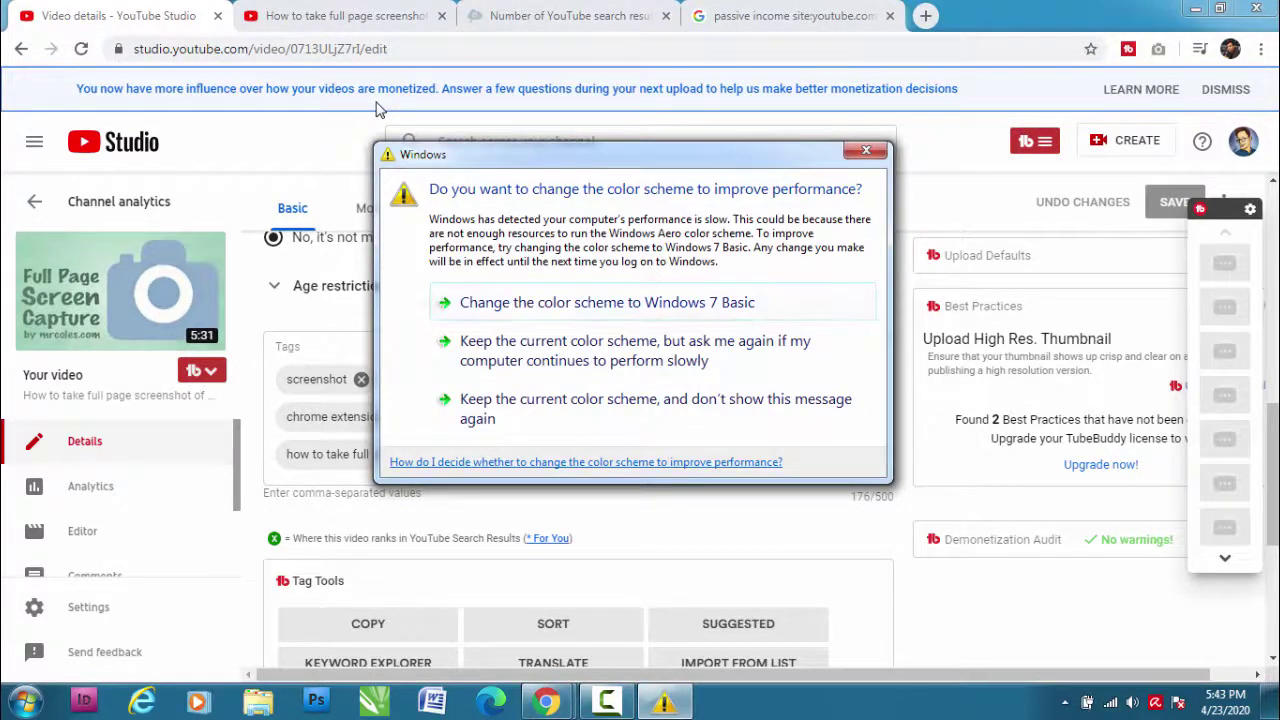
left_click(378, 108)
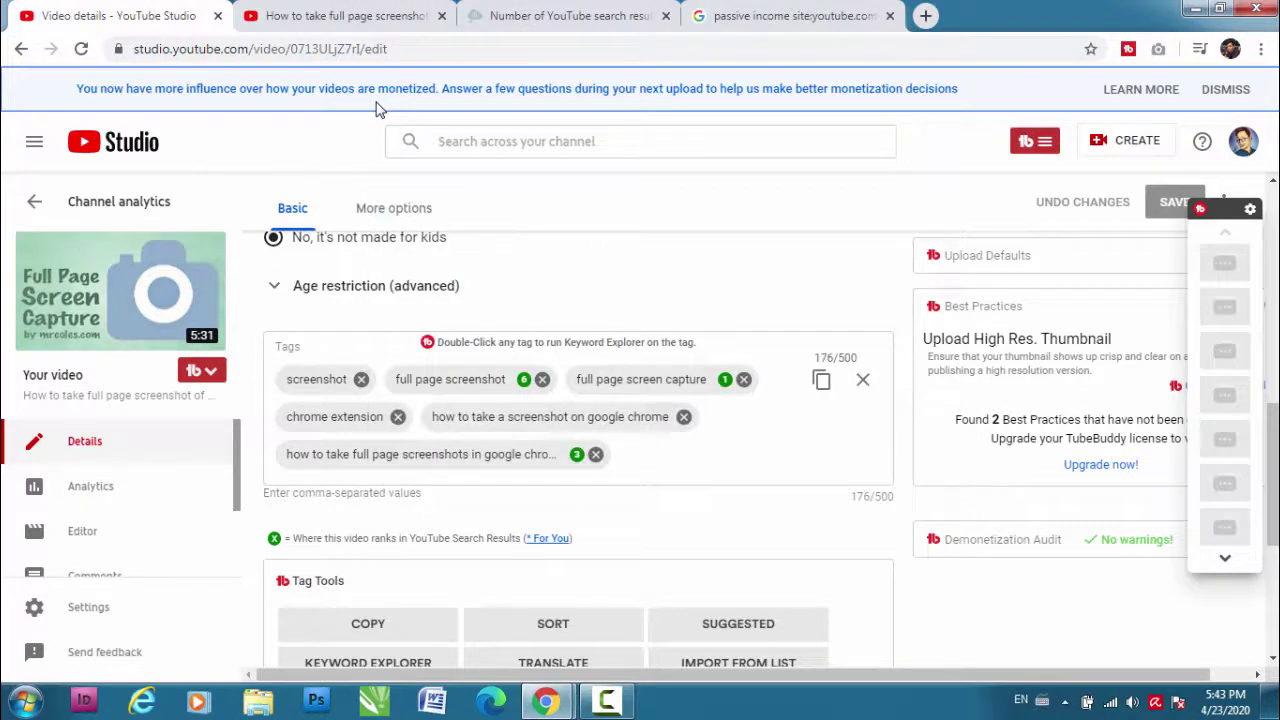